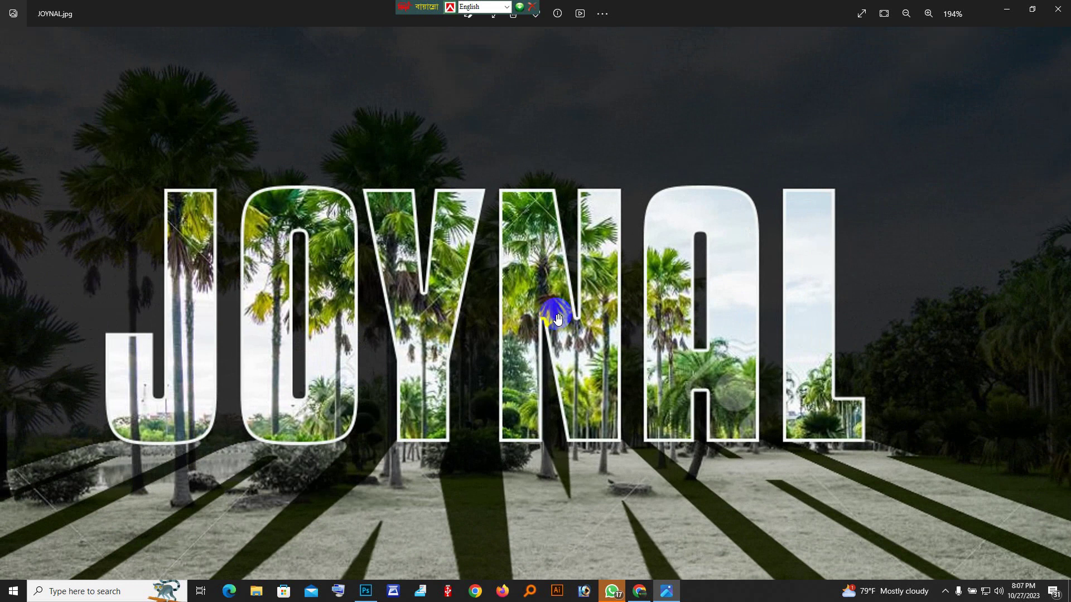
- Examine the two finished text-shadow examples, JOYNAL.jpg and salauddin.jpg, up close in the image viewer
scroll(558, 319, "down", 4)
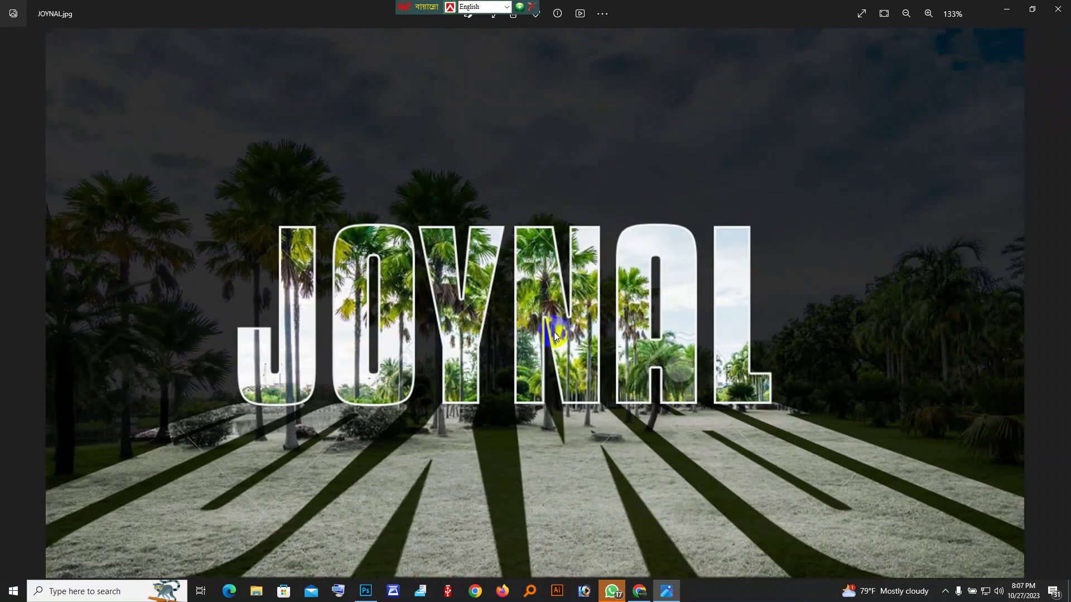
scroll(554, 333, "up", 3)
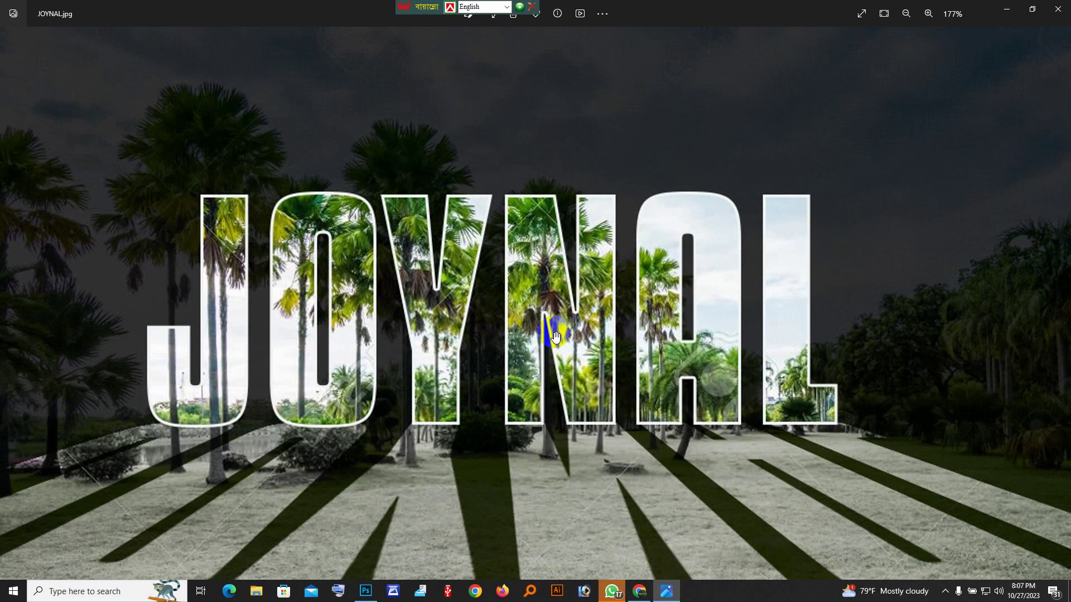
scroll(668, 349, "down", 2)
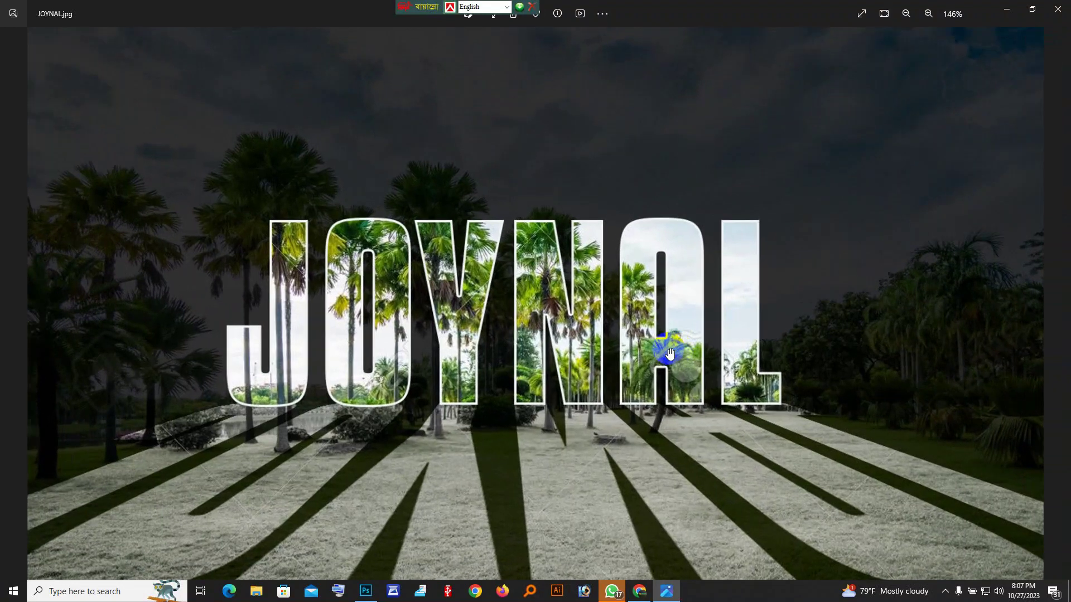
scroll(668, 349, "up", 2)
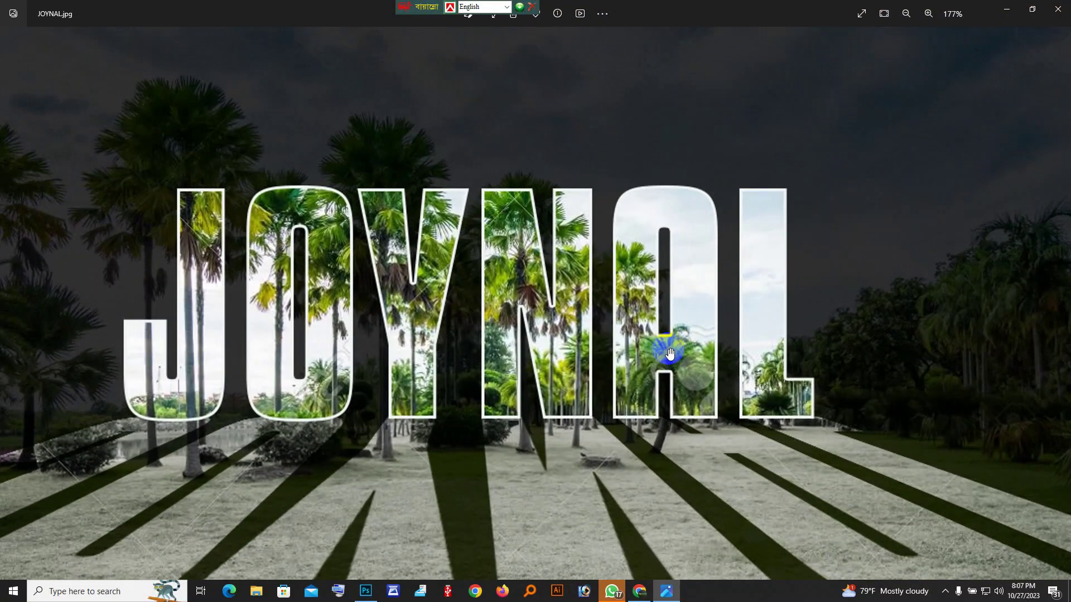
left_click(1058, 9)
double_click(996, 30)
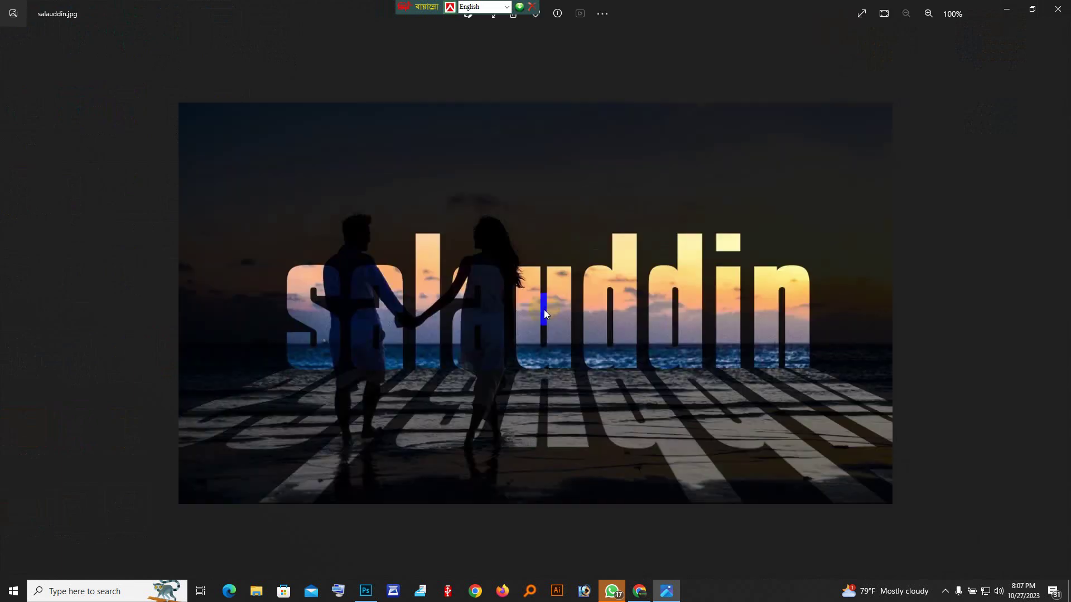
scroll(544, 309, "up", 3)
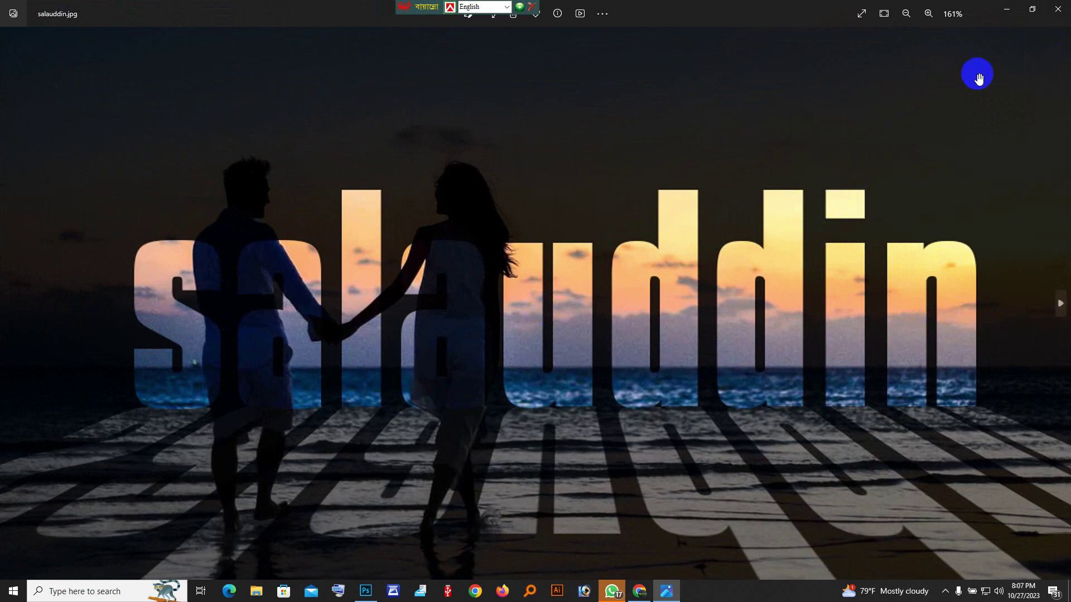
left_click(1048, 11)
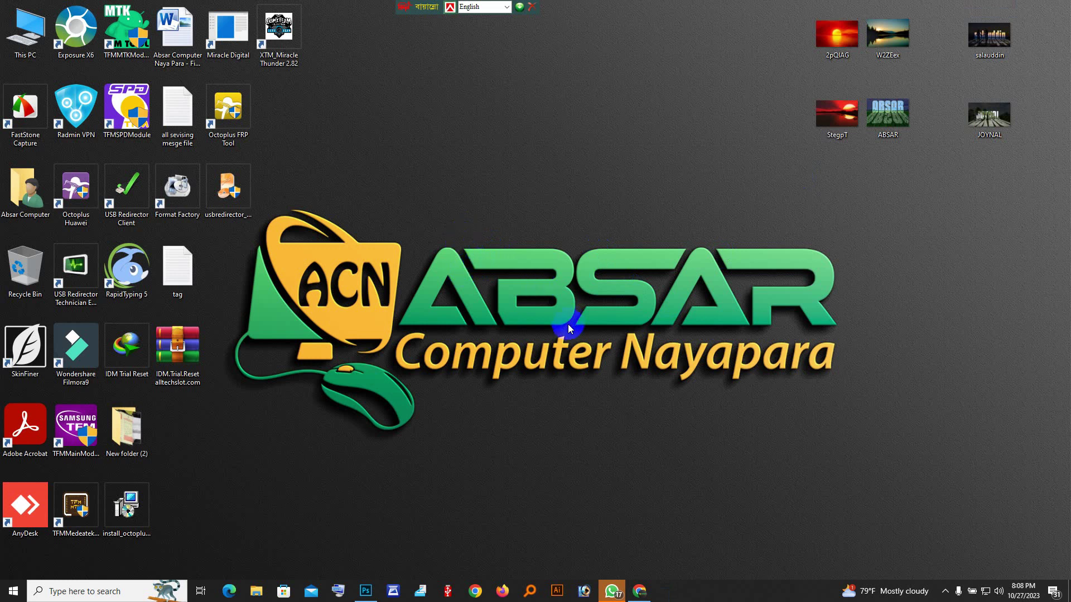
- Switch to Photoshop and add a Lorem Ipsum placeholder text layer on the sunset image, enlarged to about 162 pt
left_click(365, 591)
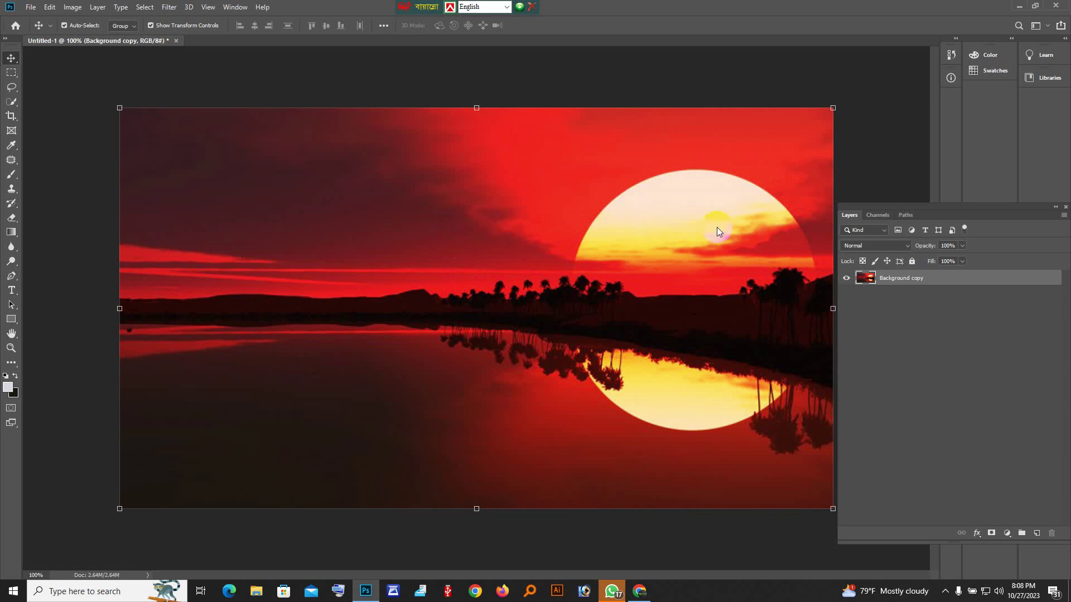
left_click_drag(921, 210, 954, 182)
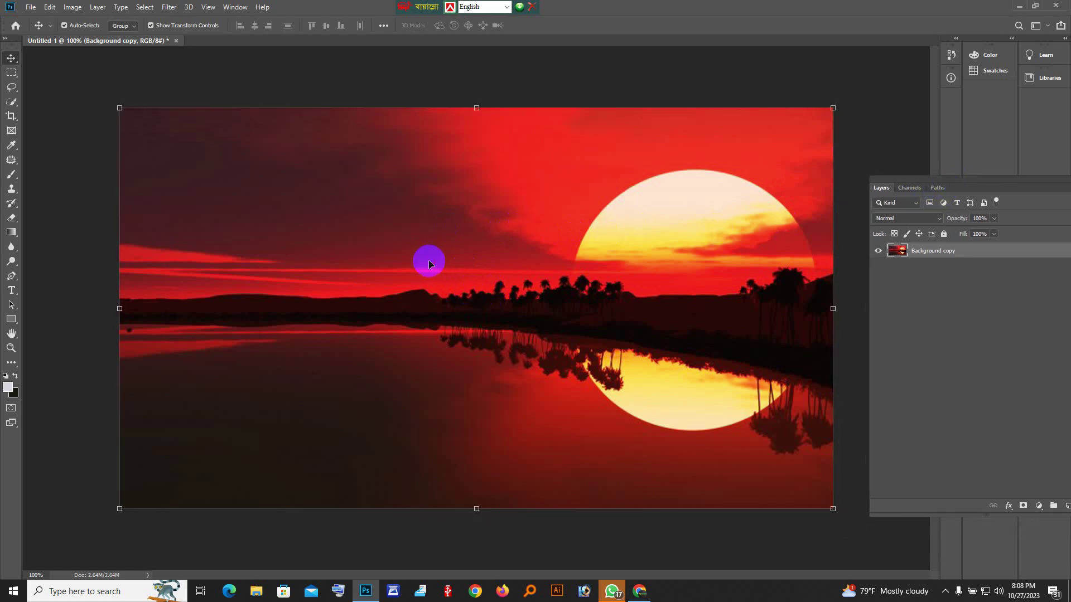
left_click(11, 291)
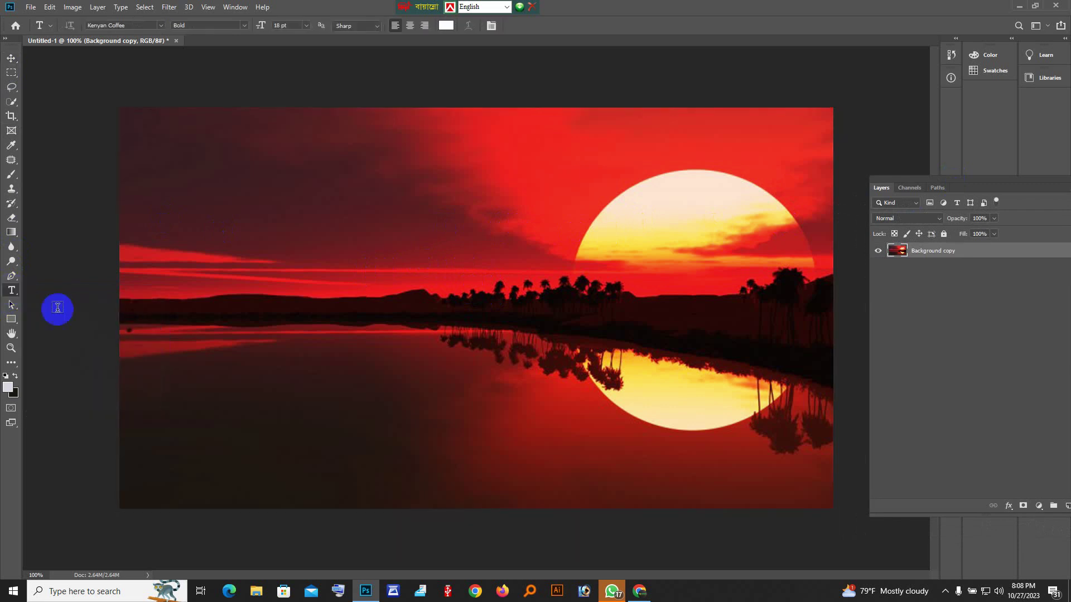
left_click(278, 300)
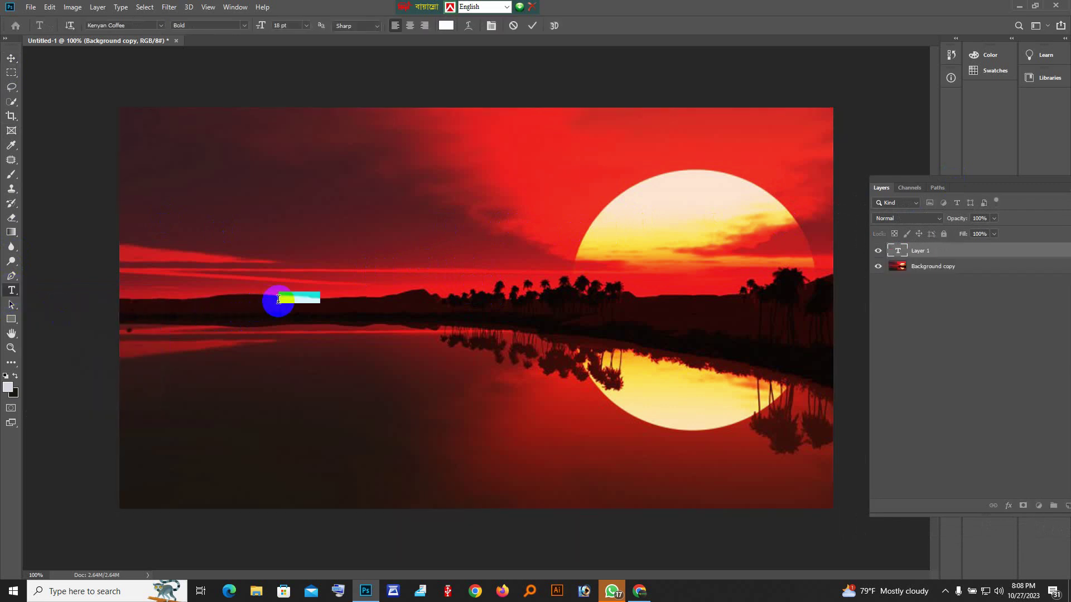
left_click(13, 59)
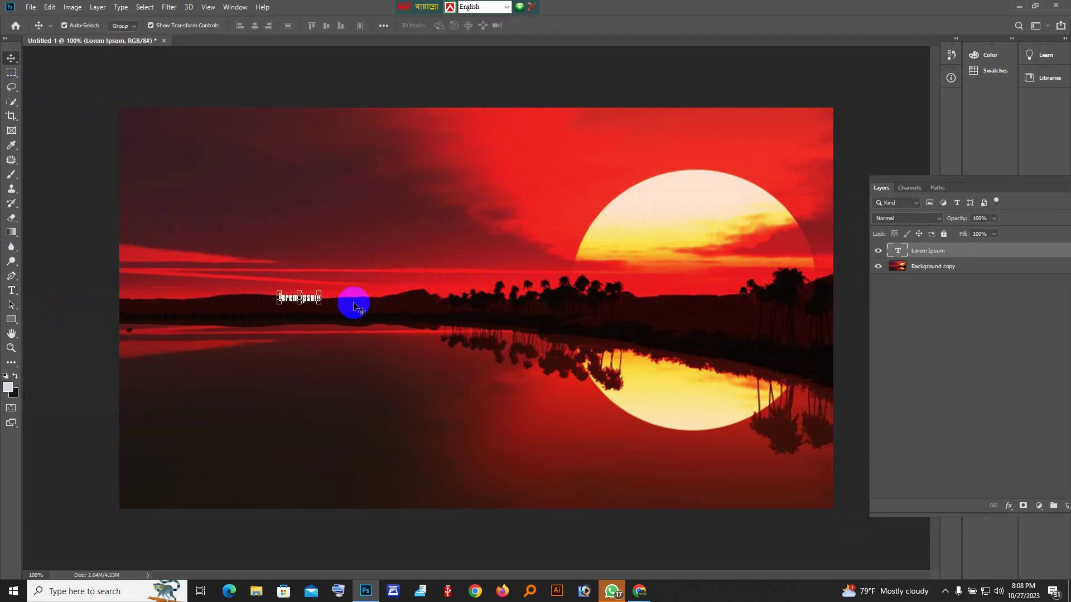
left_click_drag(319, 304, 641, 438)
- Replace the whole Lorem Ipsum placeholder with the text JOYNAL
double_click(534, 326)
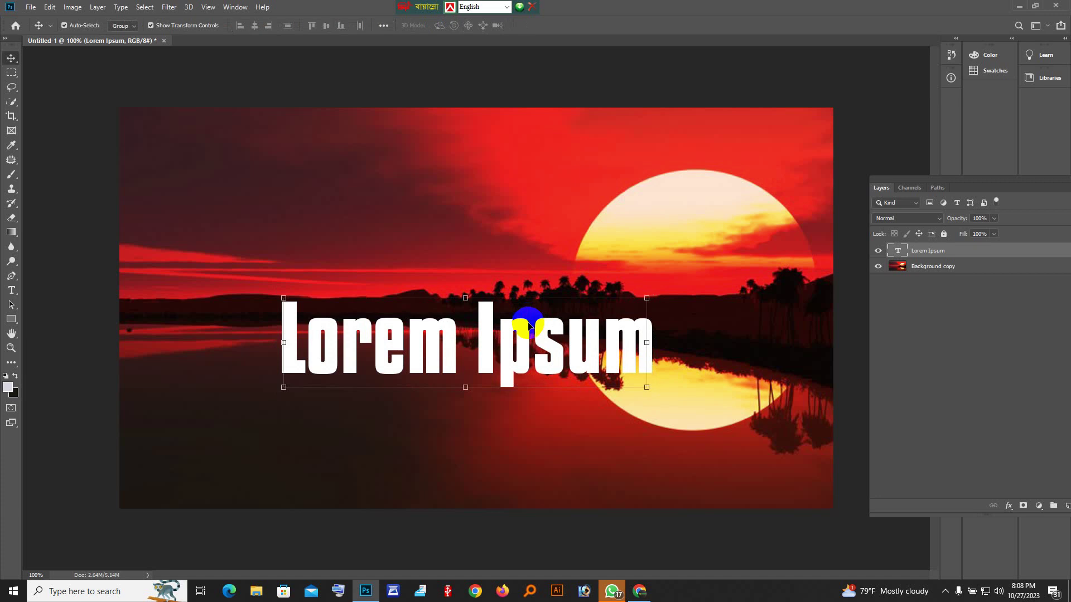
key("t")
triple_click(528, 329)
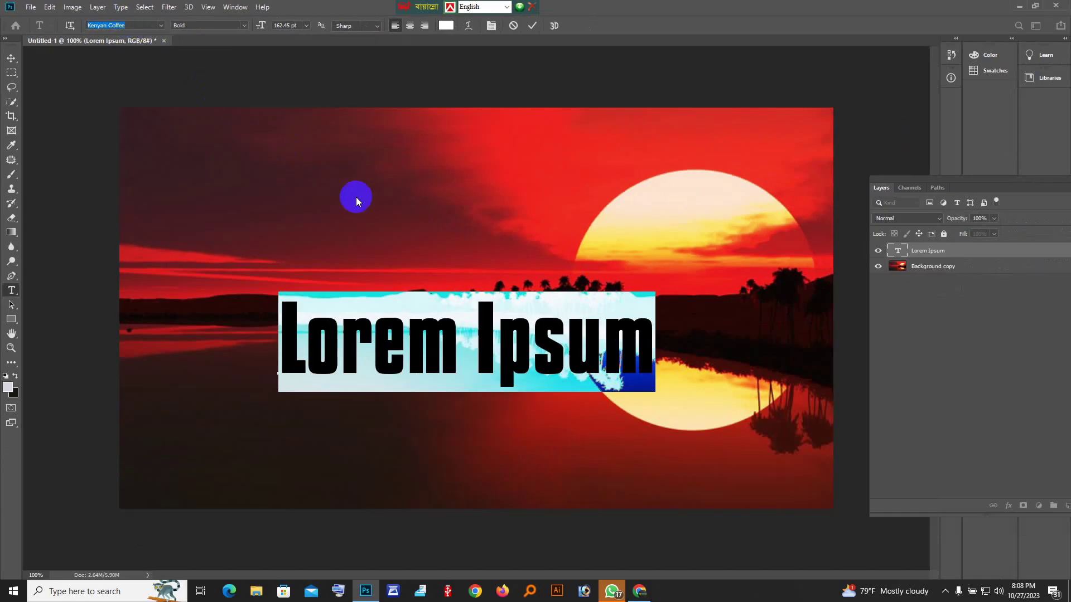
left_click(580, 344)
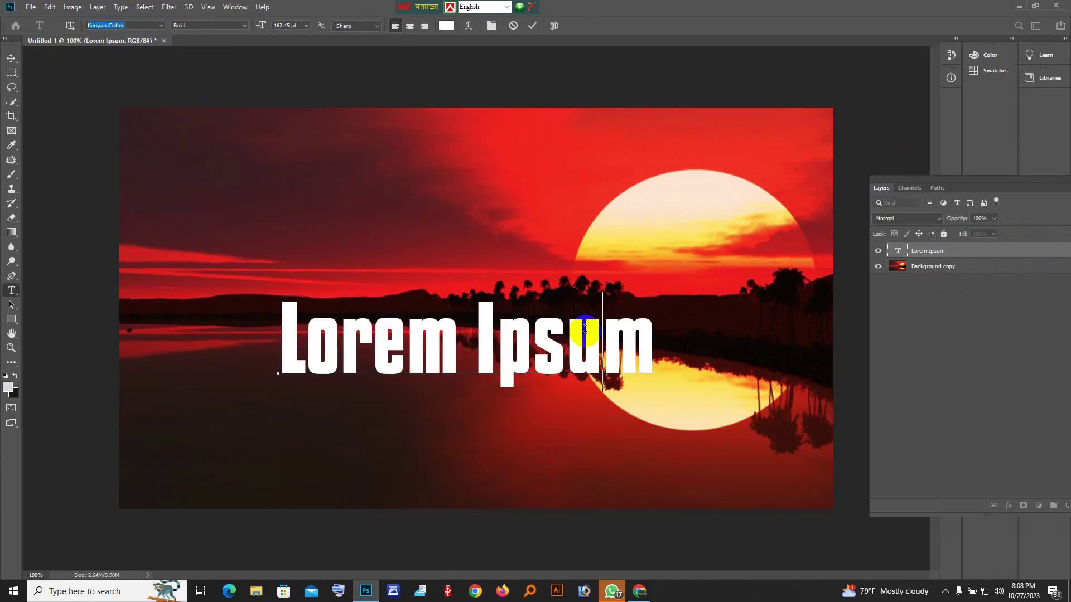
double_click(578, 341)
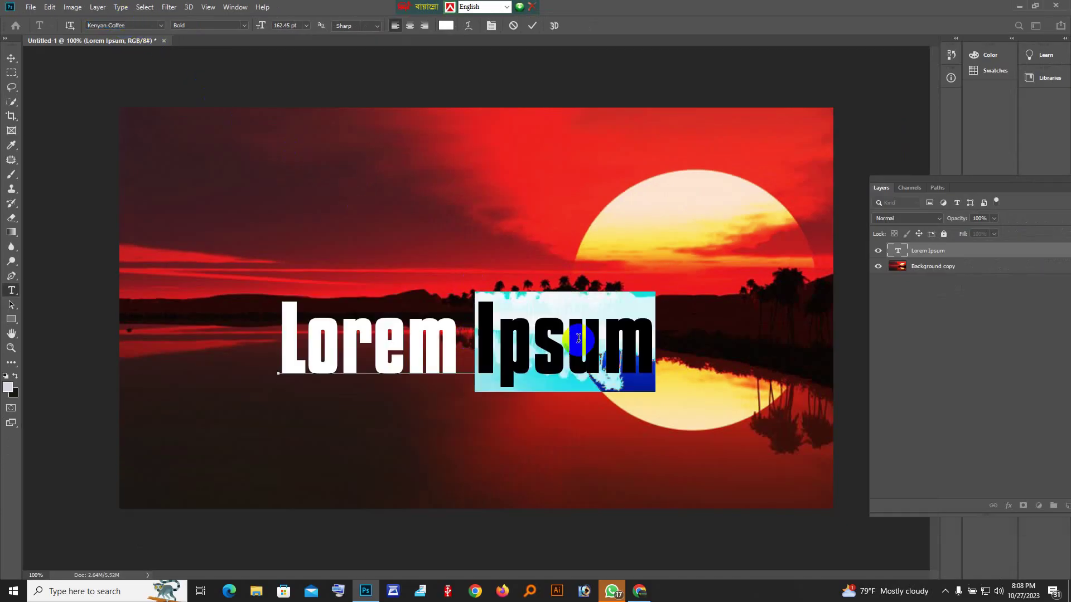
left_click(578, 338)
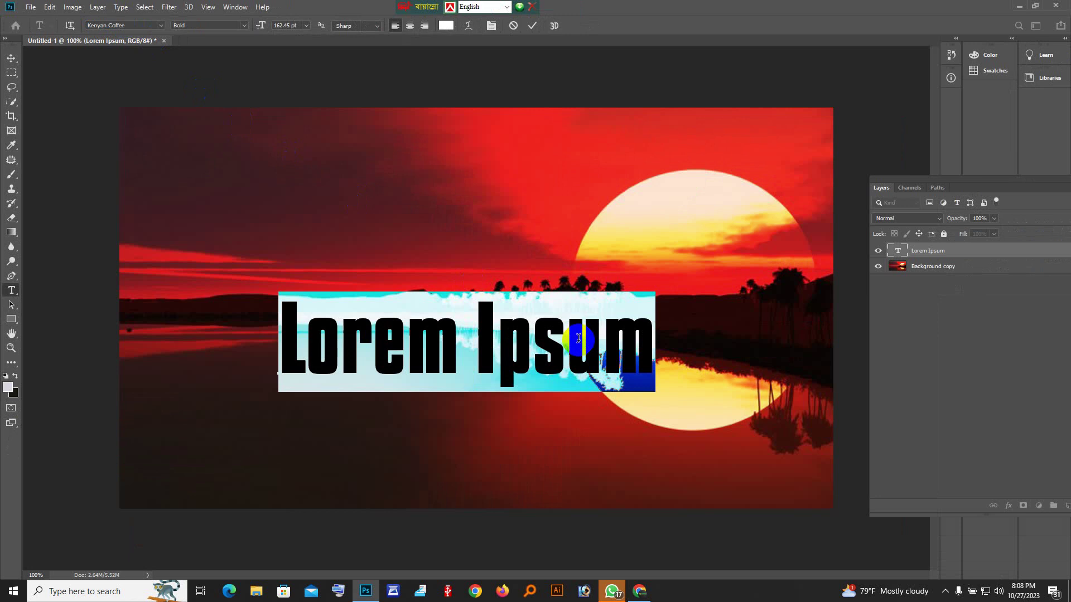
type("JOY")
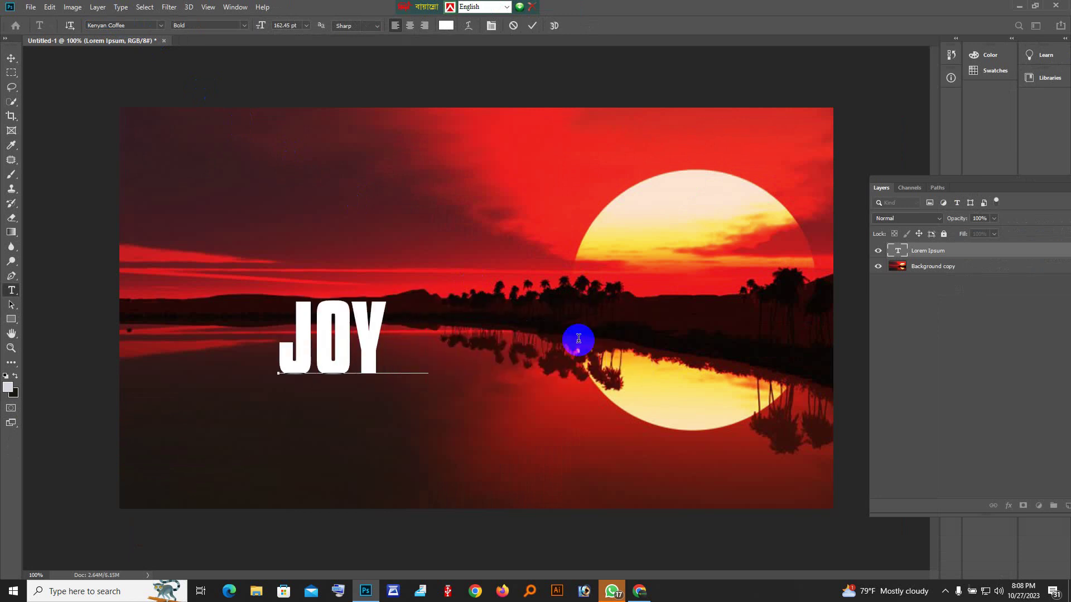
type("NAL")
- Move the JOYNAL text above the horizon and scale it up to about 315 pt
left_click(11, 58)
left_click_drag(432, 316, 474, 228)
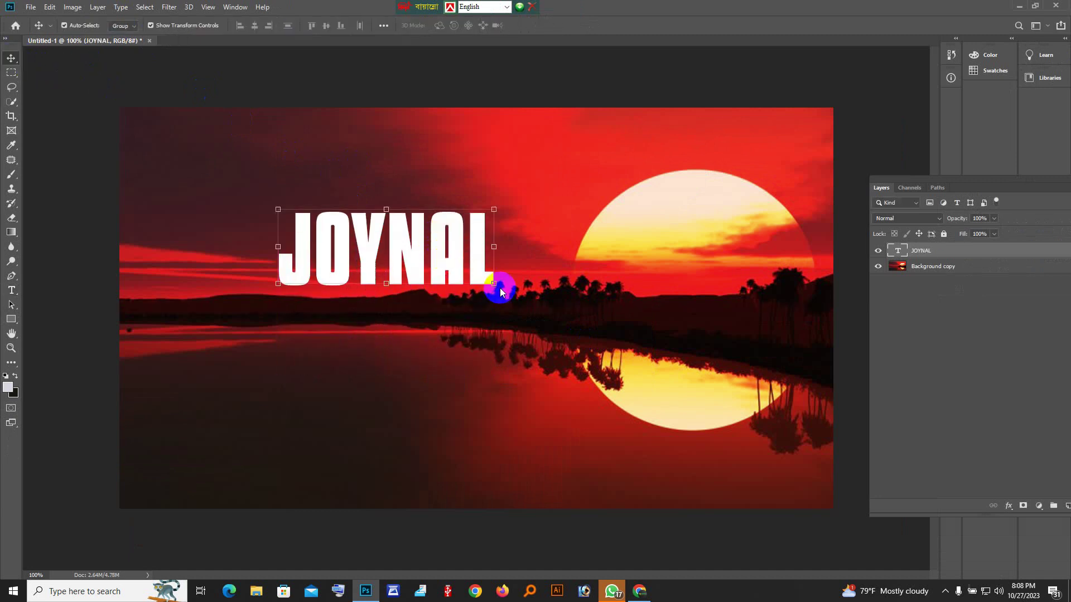
left_click_drag(493, 285, 717, 363)
left_click_drag(636, 241, 602, 246)
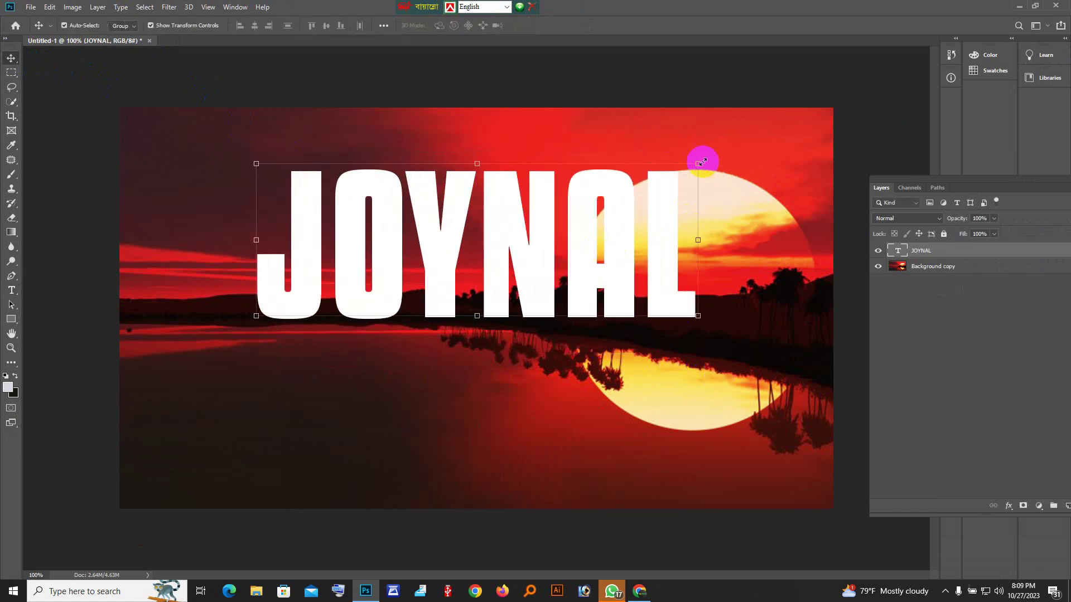
left_click_drag(698, 162, 670, 192)
left_click_drag(586, 258, 584, 259)
key("Return")
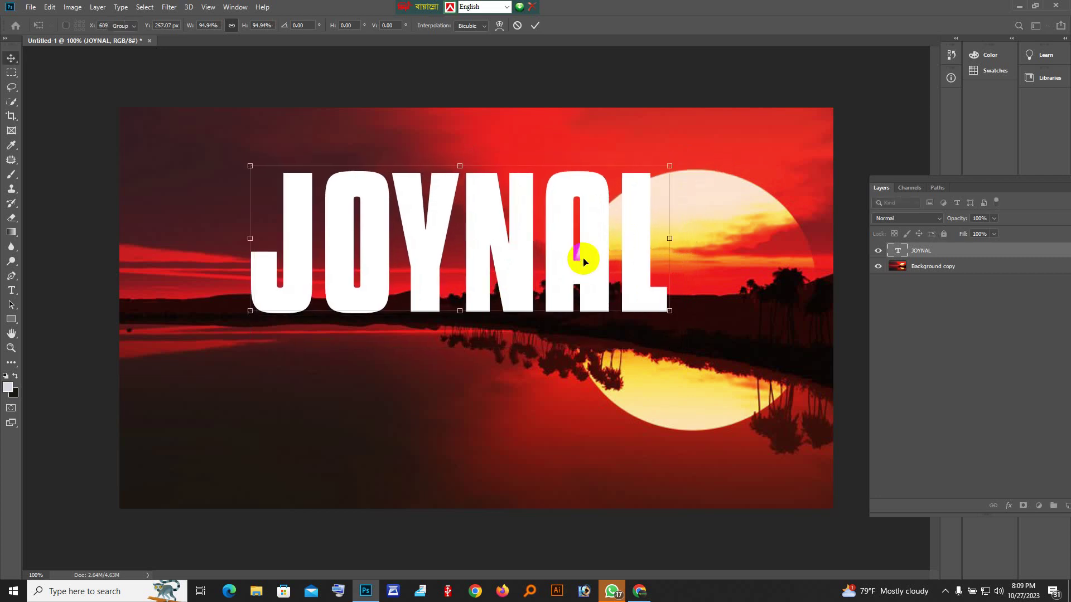
double_click(569, 277)
left_click(645, 227)
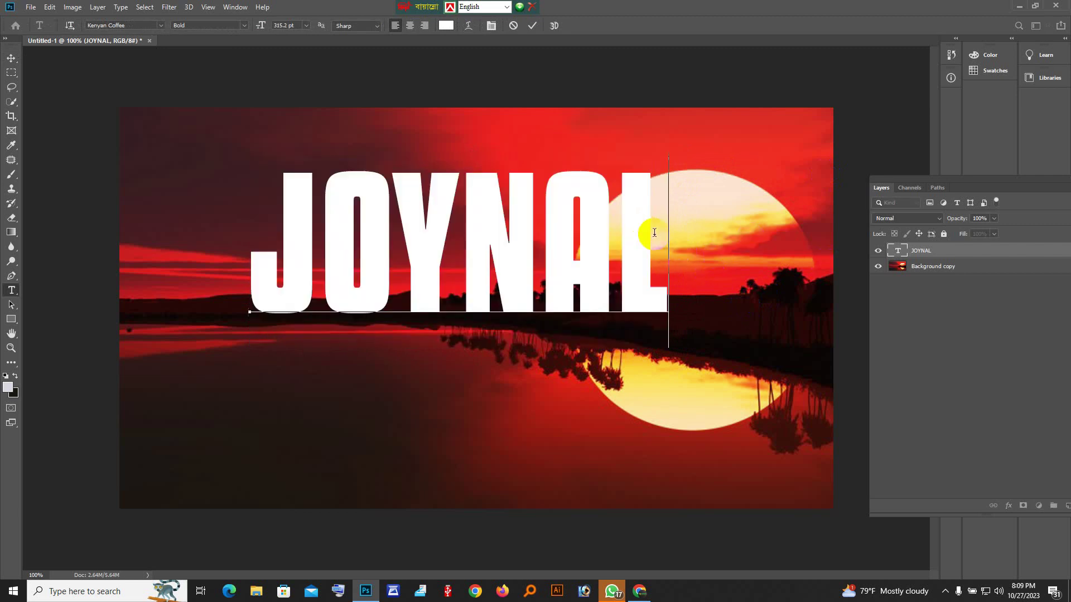
left_click_drag(969, 178, 956, 175)
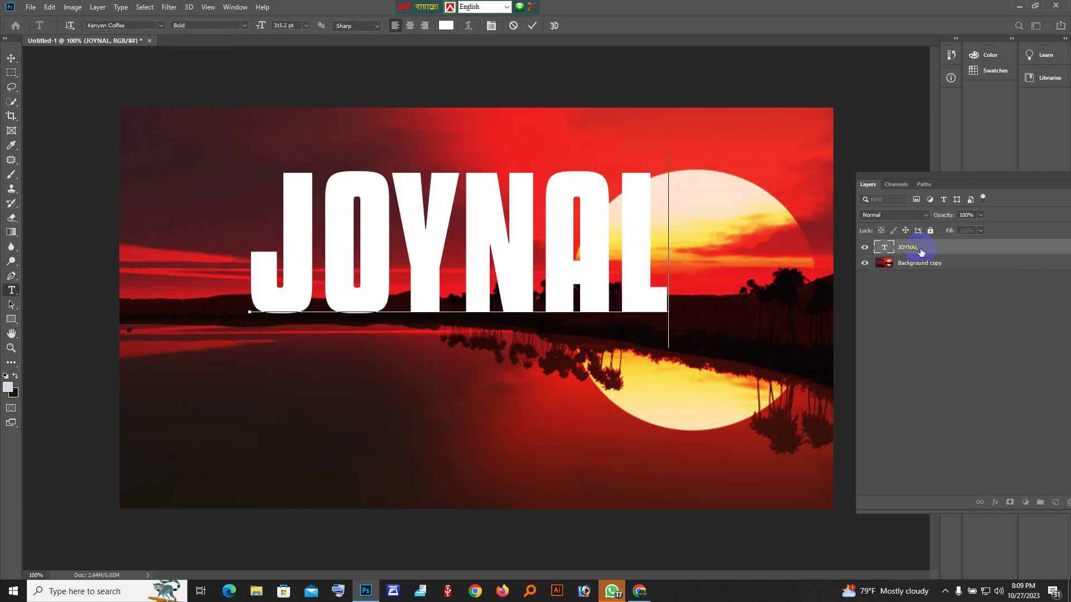
key("ctrl+Return")
key("v")
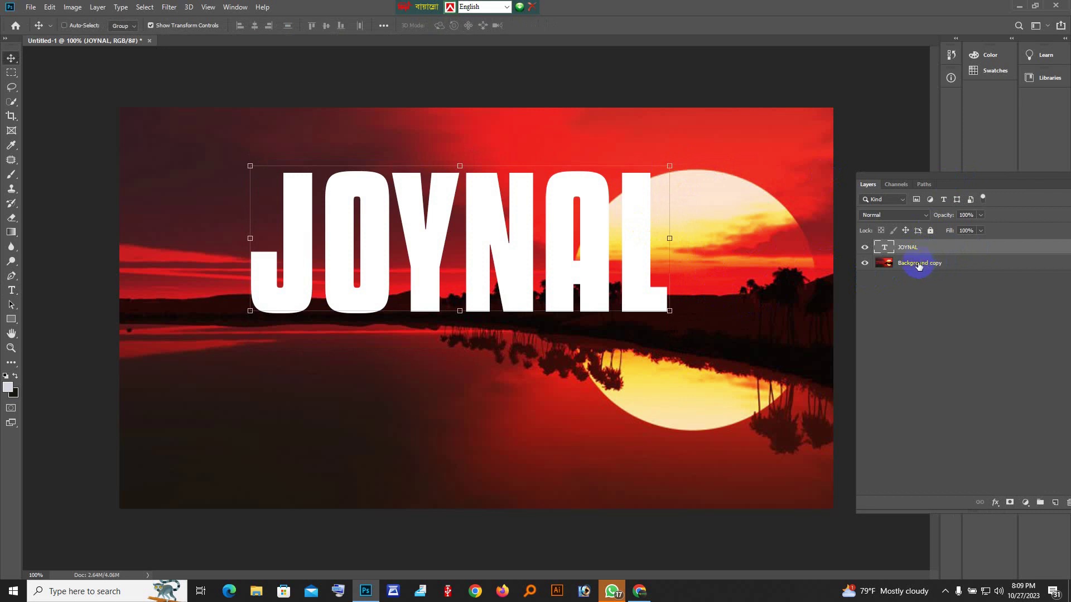
- Duplicate the JOYNAL text layer and move the copy down below the original over the water
key("ctrl+j")
left_click_drag(918, 249, 910, 261)
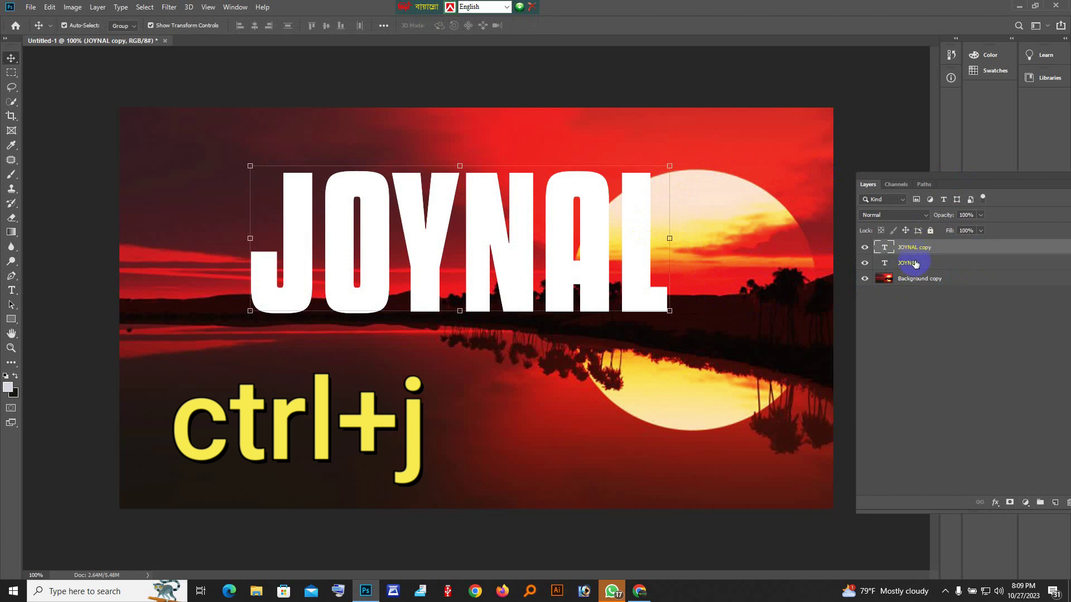
left_click_drag(557, 268, 550, 394)
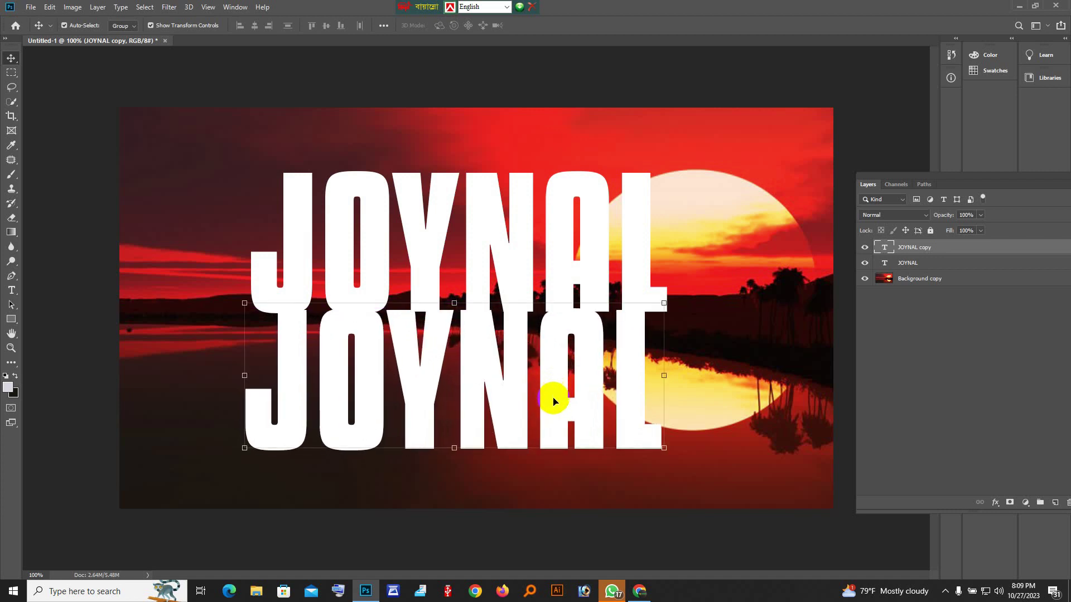
- Duplicate the Background copy layer and place the duplicate, hidden, above both text layers in the stack
left_click(901, 281)
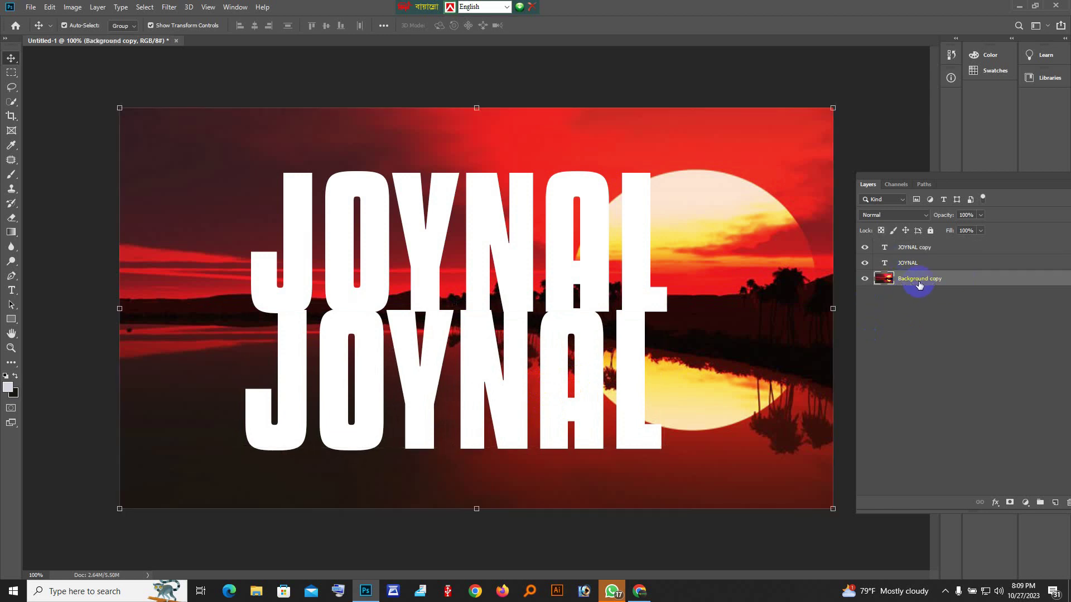
key("ctrl+j")
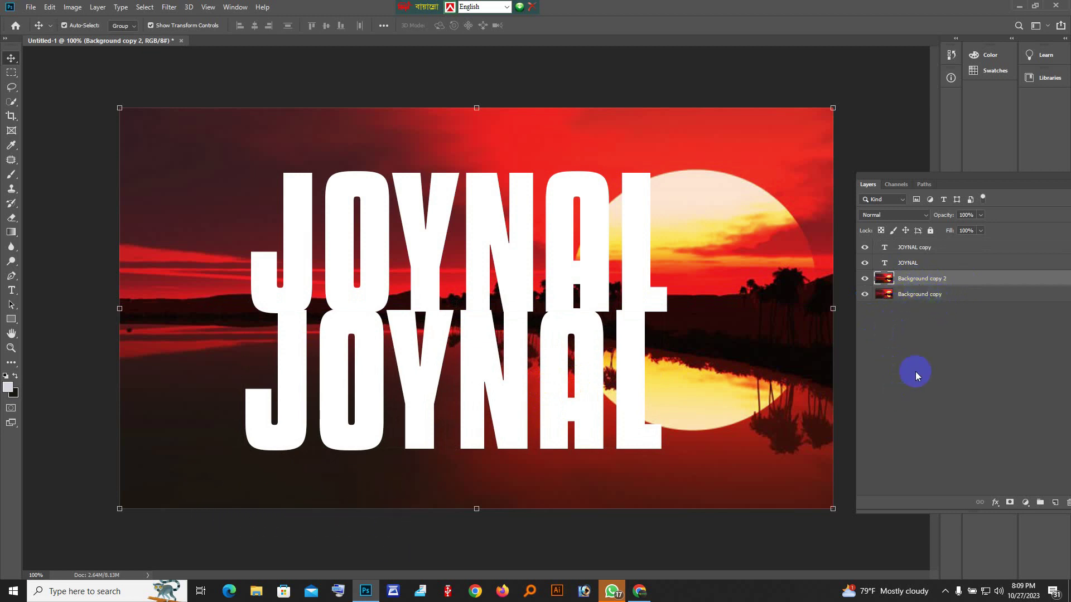
left_click(914, 295)
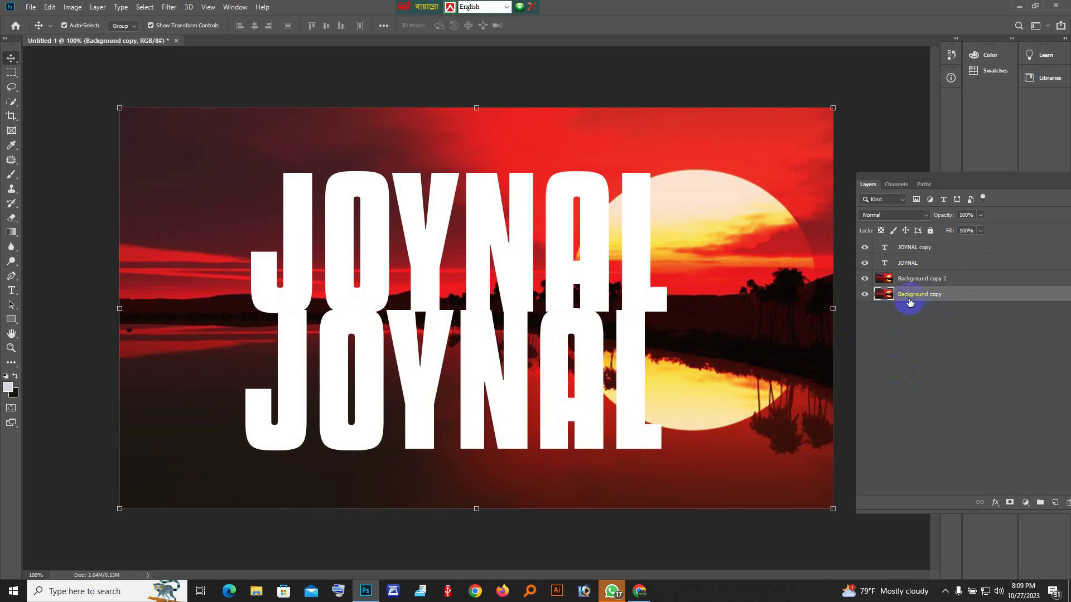
left_click(921, 278)
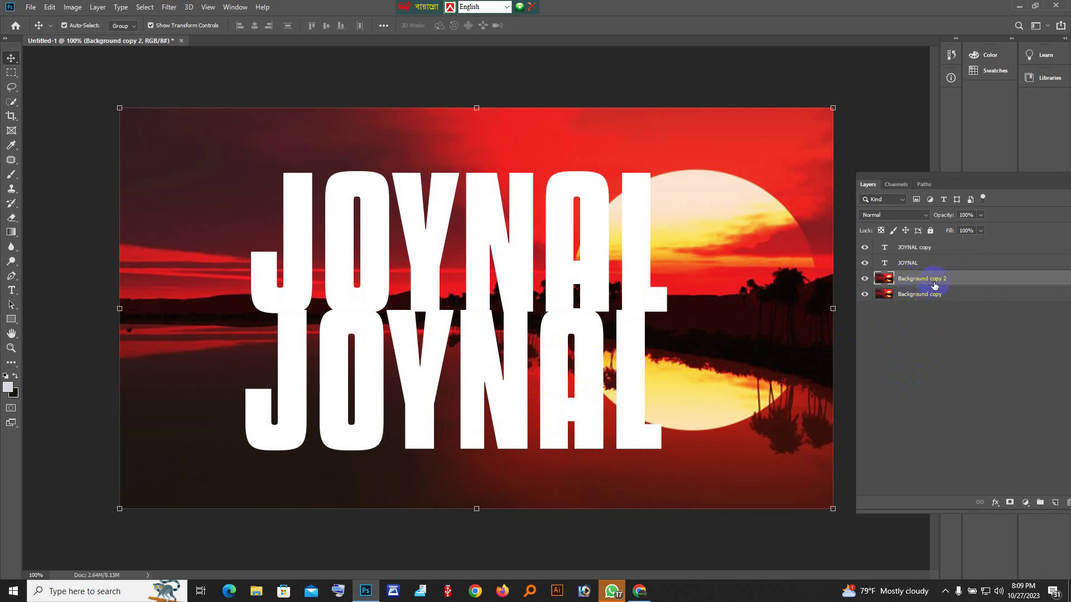
left_click_drag(923, 283, 926, 244)
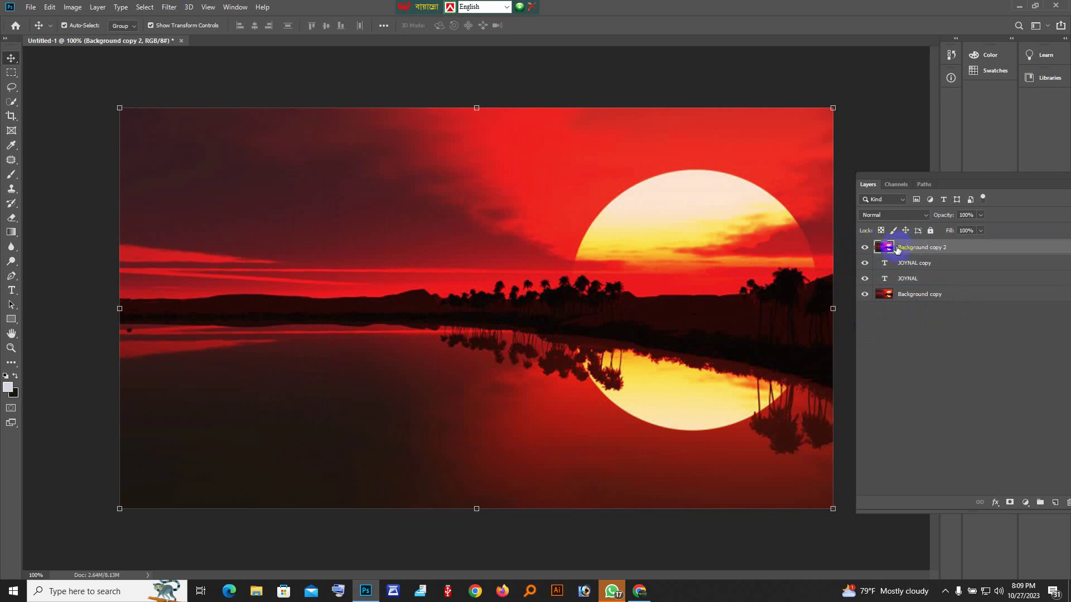
left_click(864, 248)
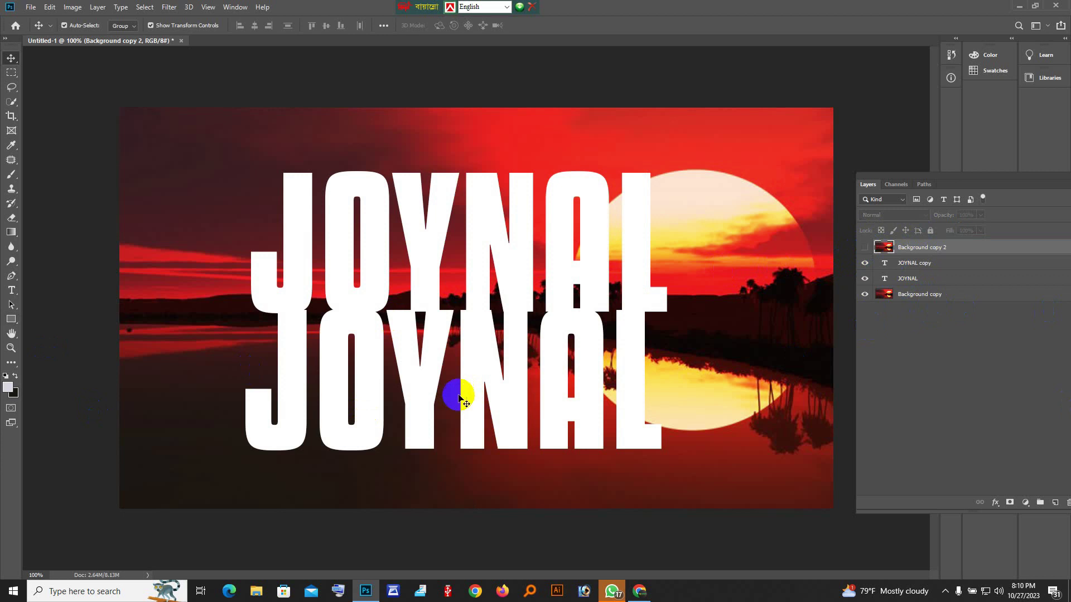
- Shift the lower JOYNAL text slightly down so its top edge sits just beneath the upper text
left_click(478, 421)
mouse_move(478, 421)
left_mouse_down()
mouse_move(479, 391)
mouse_move(481, 401)
left_mouse_up()
left_click(478, 282)
left_click(471, 366)
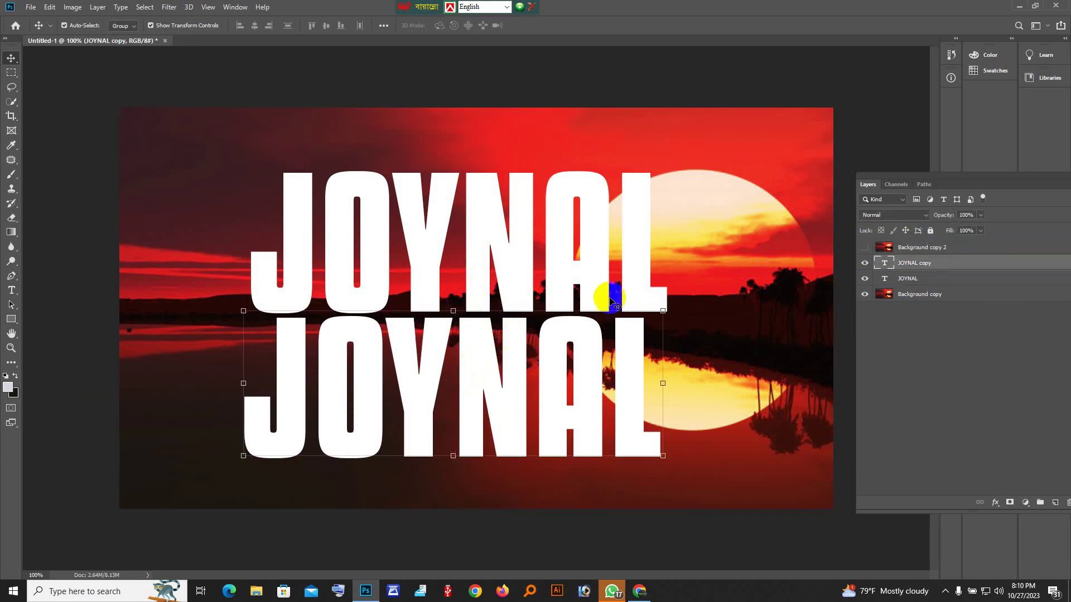
left_click(496, 253)
left_click(494, 348)
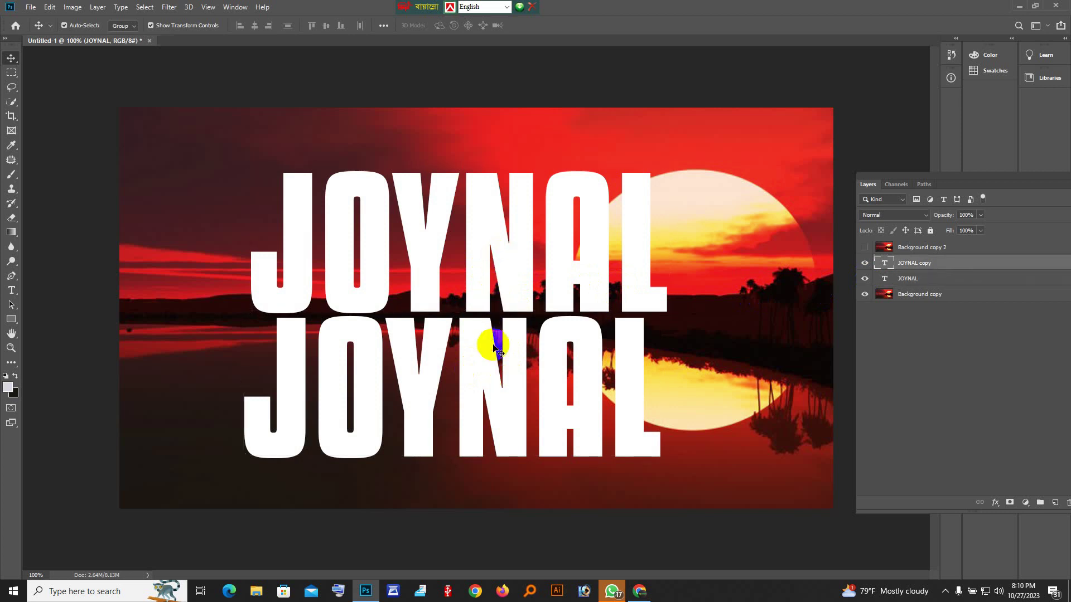
left_click(916, 250)
left_click(918, 294)
left_click(691, 352)
left_click(574, 356)
left_click(594, 248)
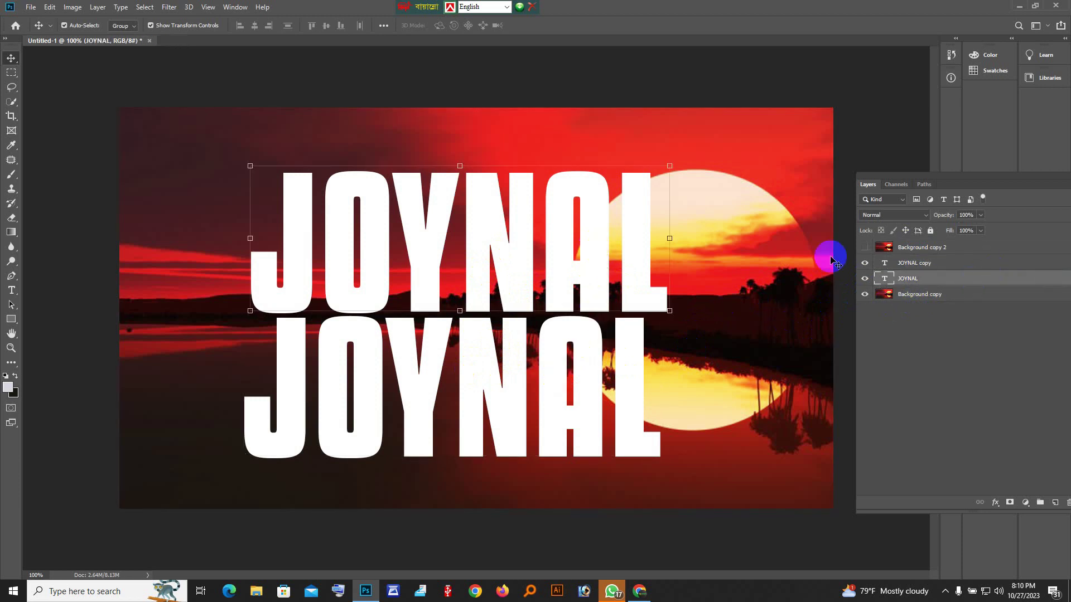
- Reorder the layers so the upper JOYNAL text layer sits above the JOYNAL copy layer
left_click(575, 275)
left_click_drag(895, 276, 915, 262)
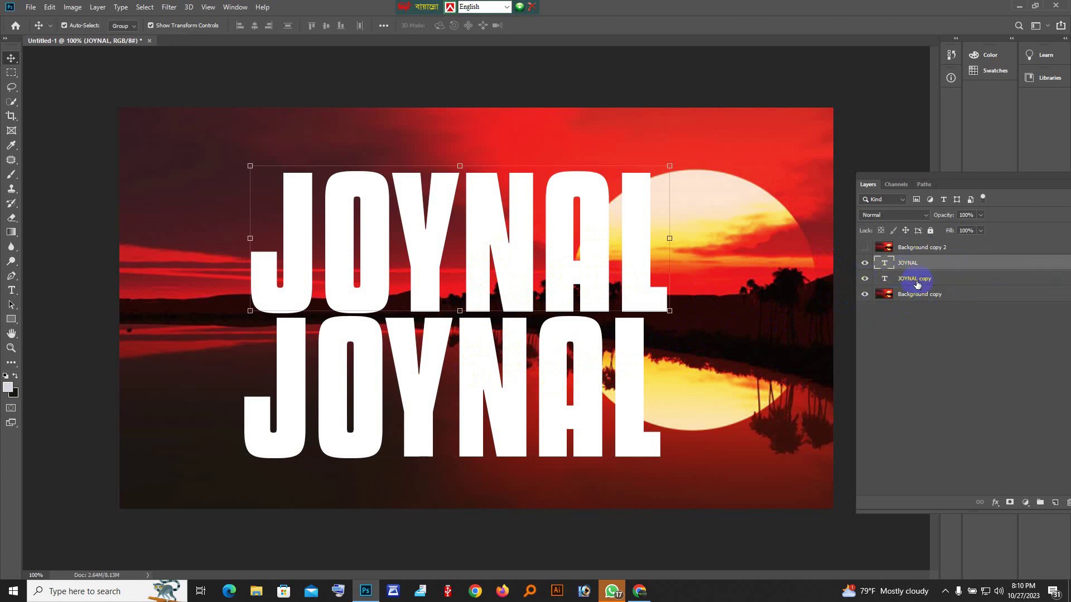
left_click(631, 370)
left_click(641, 229)
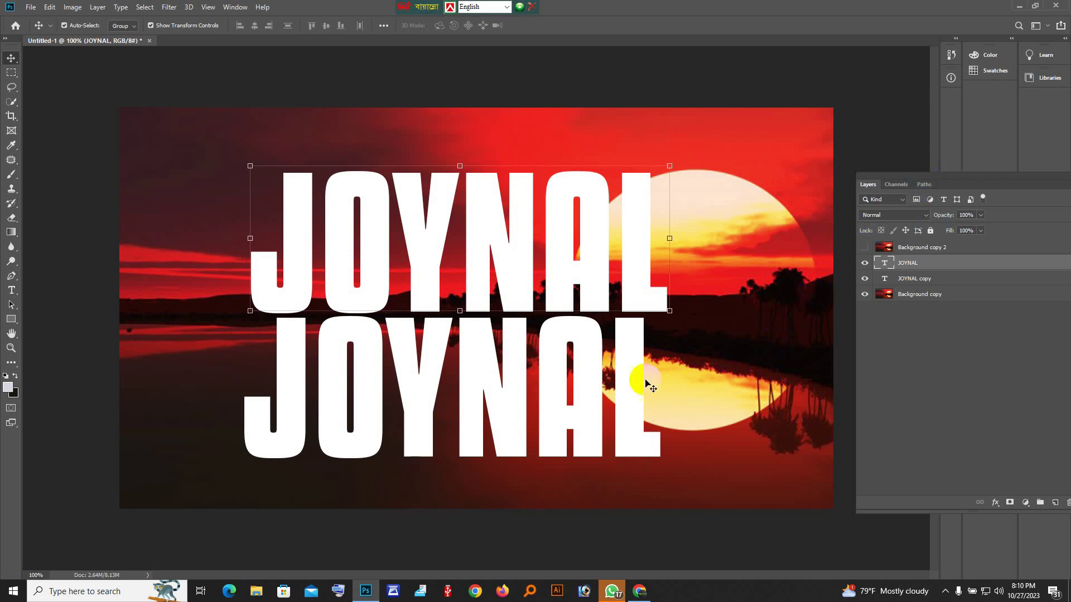
left_click(498, 381)
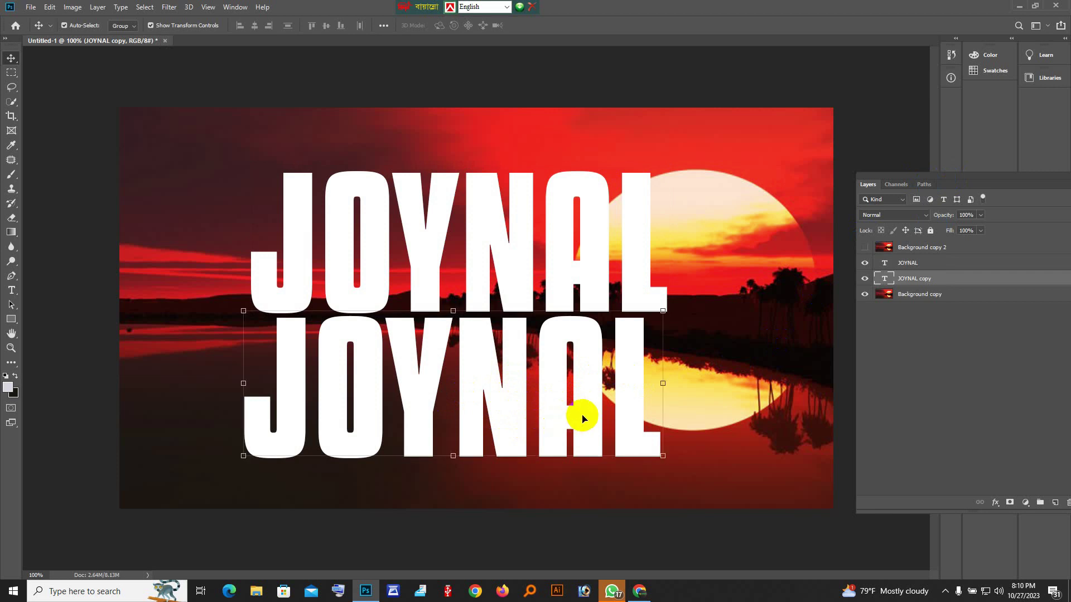
key("ctrl+t")
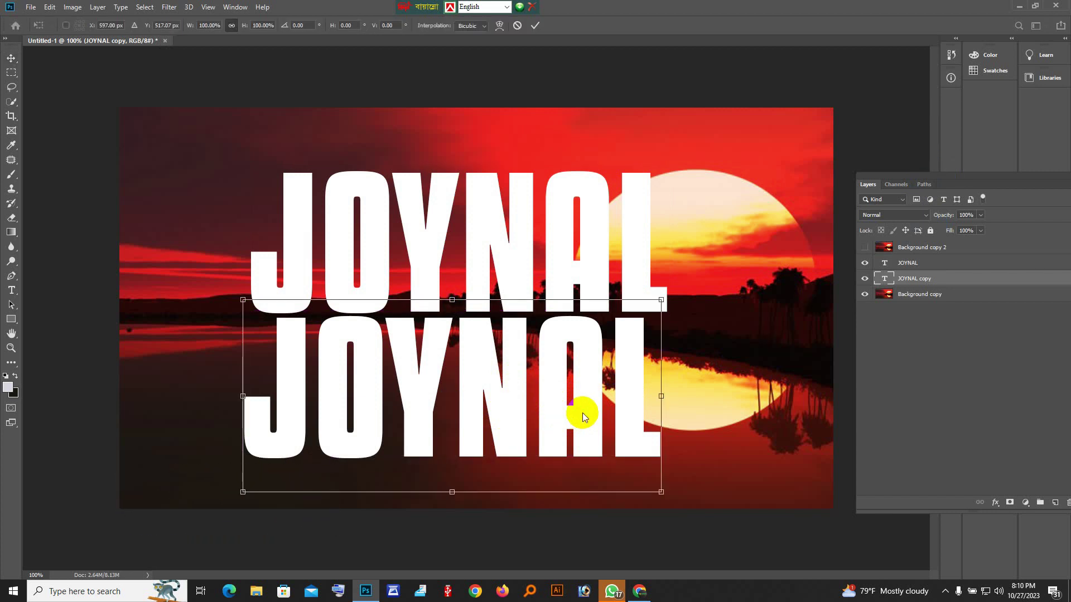
right_click(582, 412)
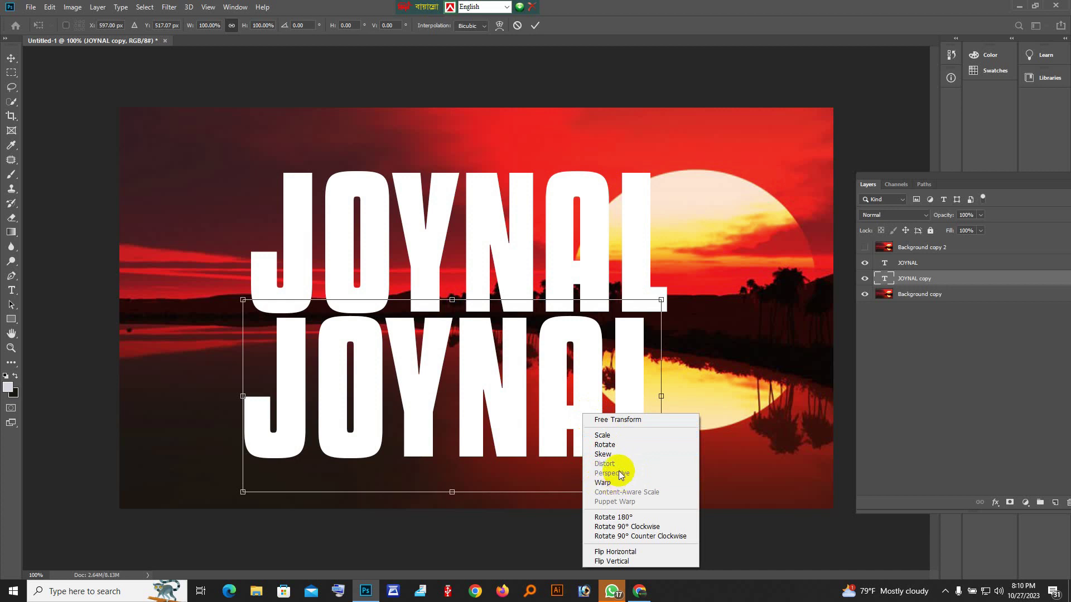
left_click(957, 283)
key("Return")
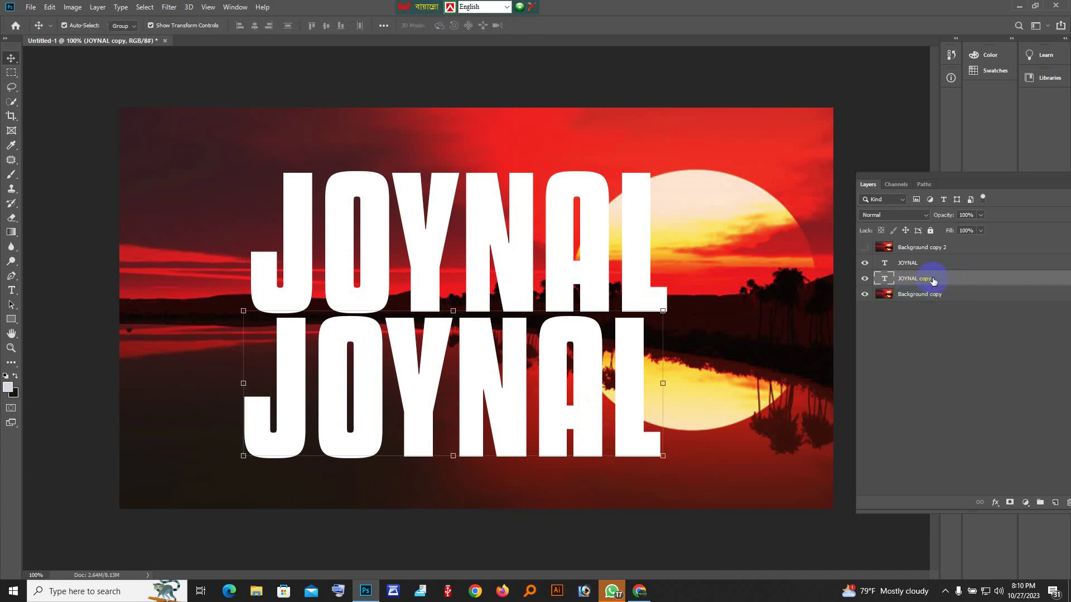
- Rasterize the JOYNAL copy text layer and the JOYNAL text layer
right_click(950, 278)
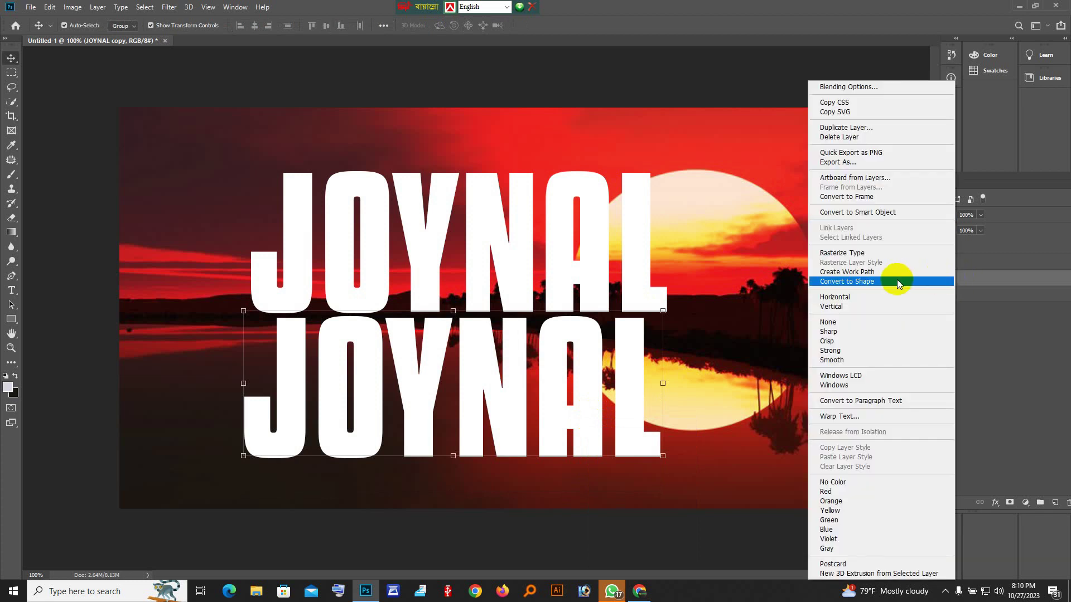
left_click(845, 254)
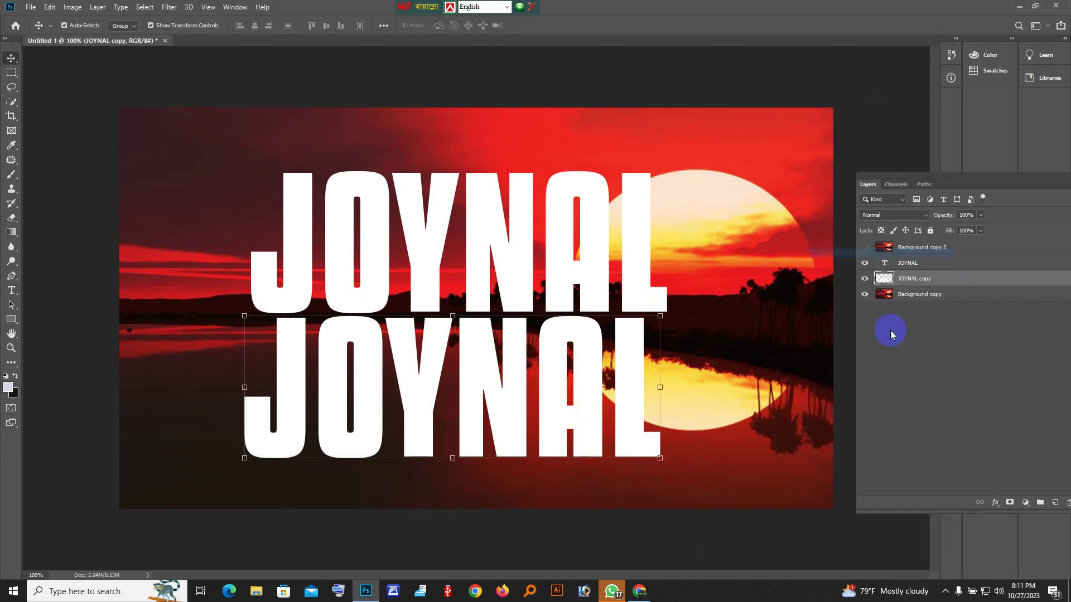
left_click(912, 256)
left_click(916, 265)
right_click(912, 261)
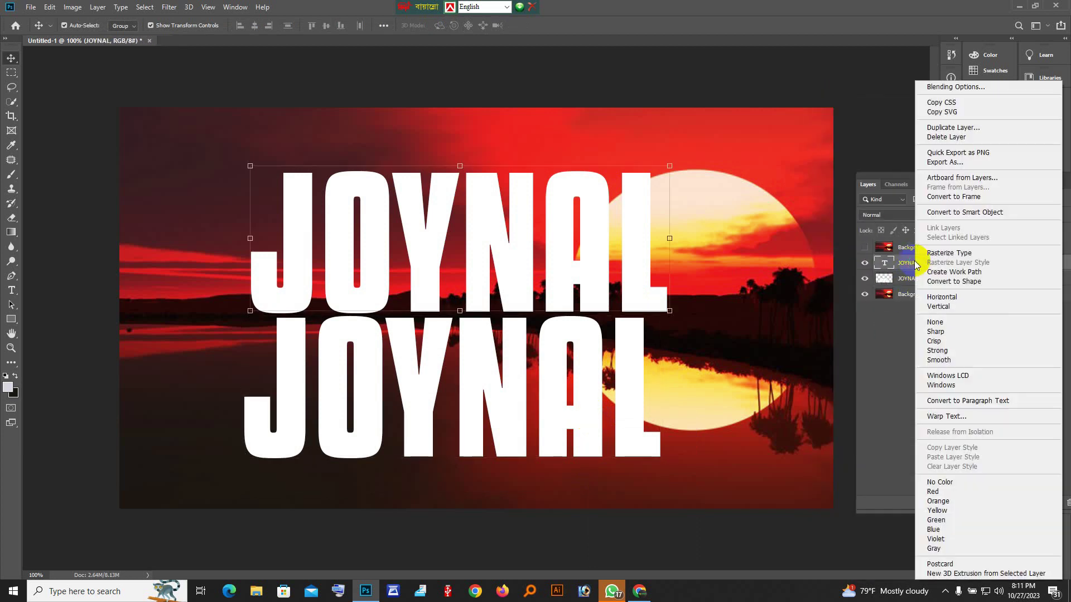
left_click(957, 254)
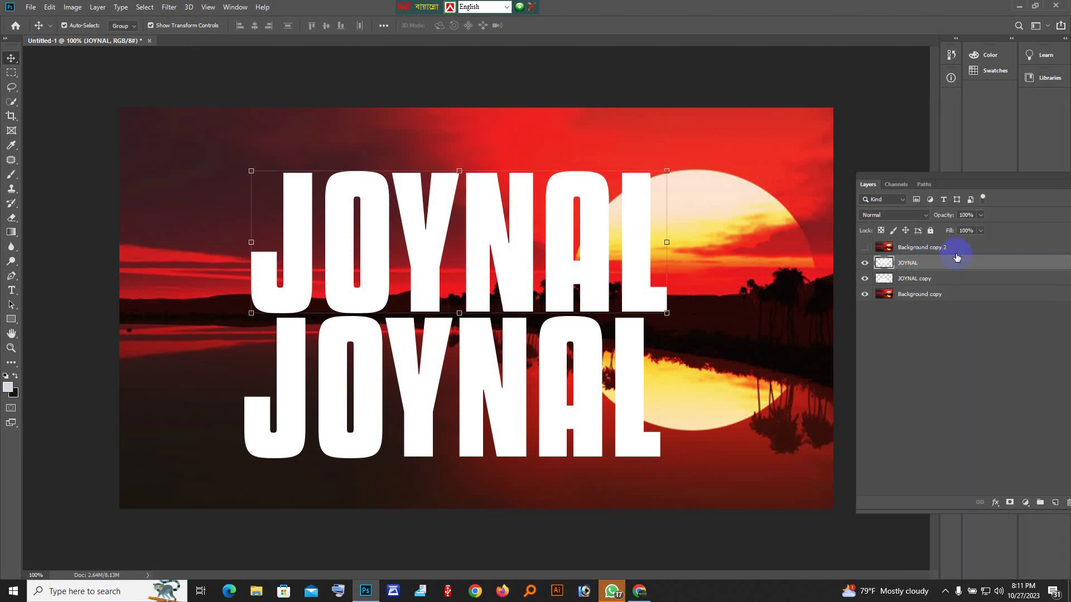
- Flip the lower JOYNAL copy vertically and move it up so its top edge meets the base of the upright text
left_click(590, 417)
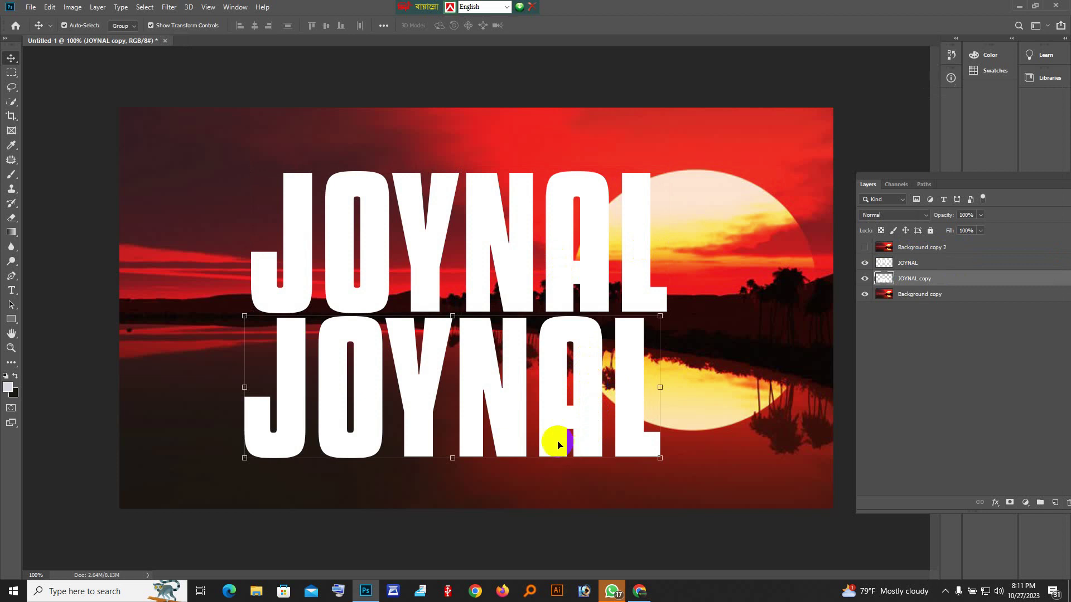
key("ctrl+t")
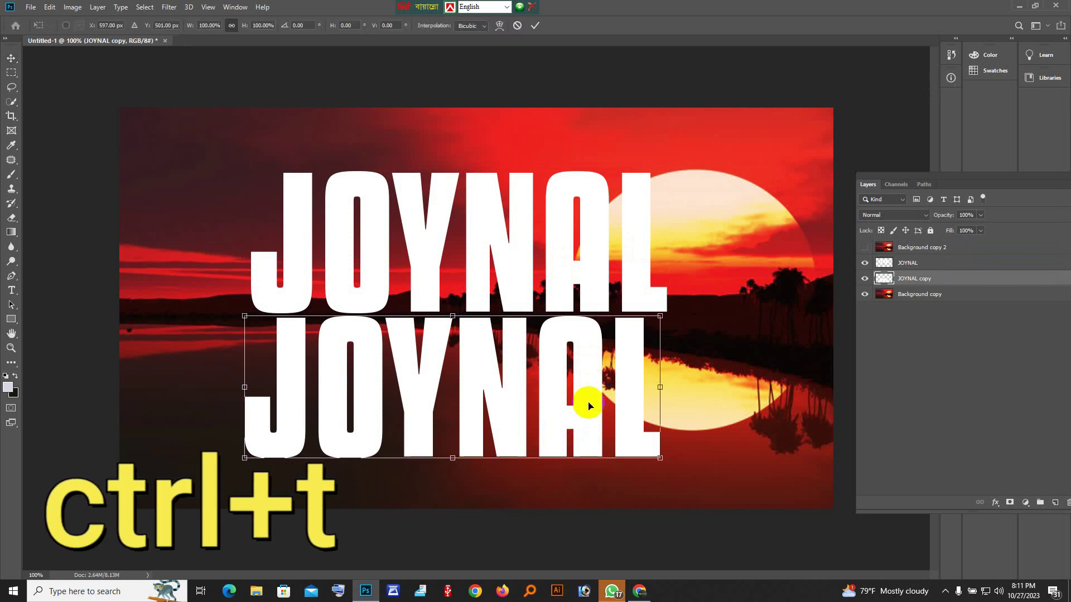
right_click(584, 384)
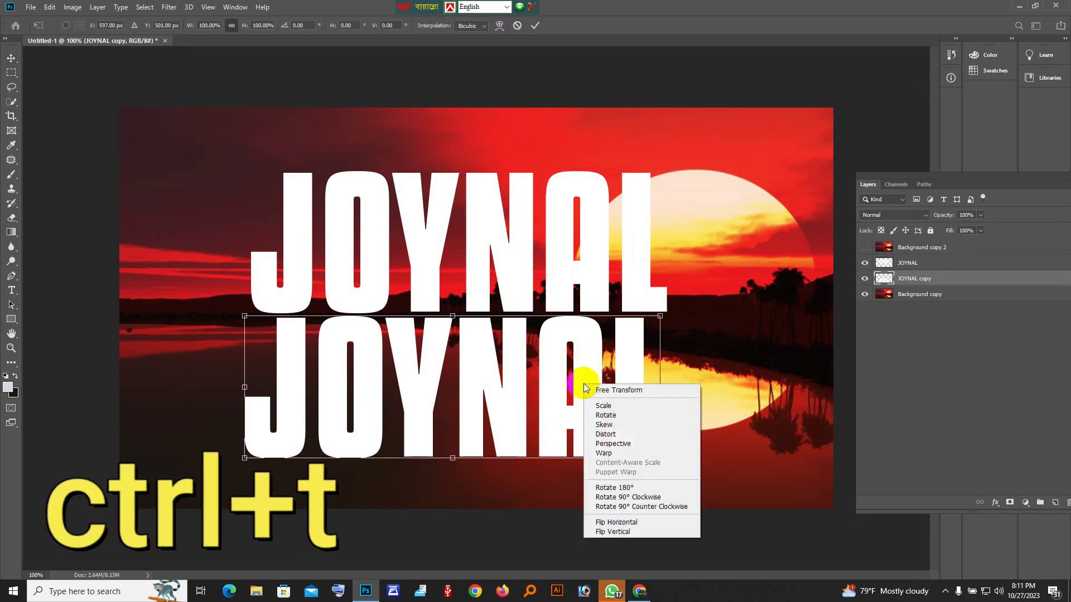
left_click(629, 534)
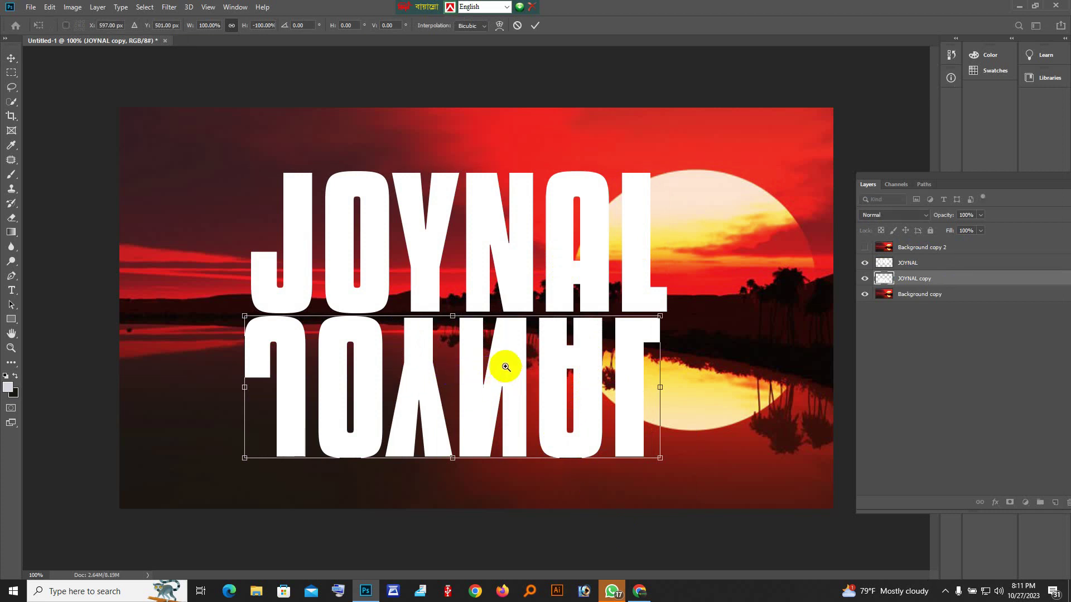
scroll(502, 363, "up", 1)
left_click_drag(500, 334, 511, 321)
scroll(581, 363, "down", 2)
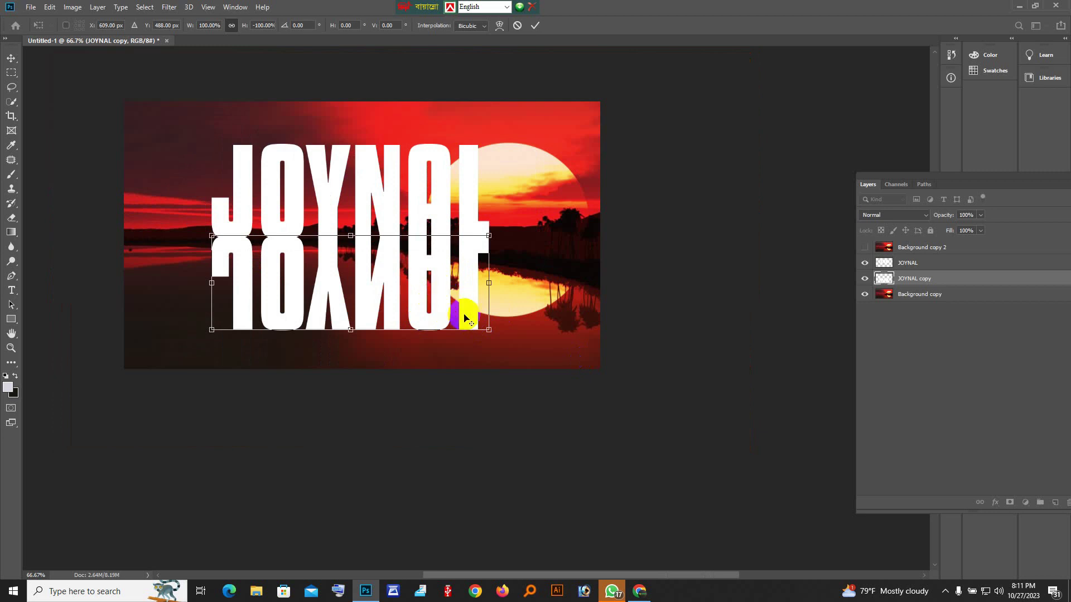
- Apply a Perspective transform that flares the flipped text's lower edge past the canvas sides, and move it down to the canvas's bottom edge
left_click_drag(491, 331, 519, 349)
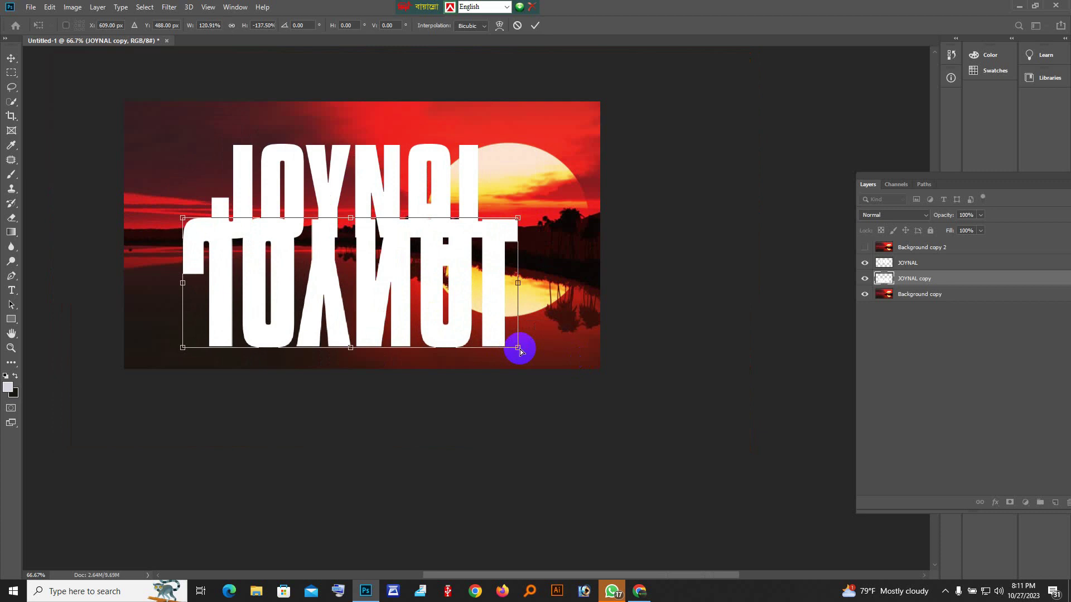
key("ctrl+z")
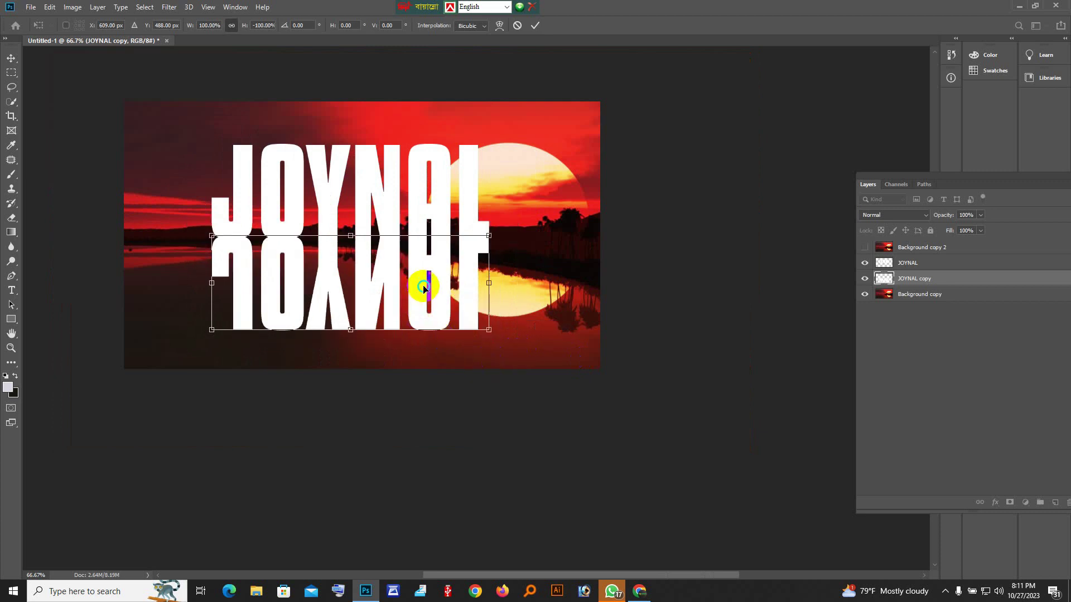
right_click(424, 288)
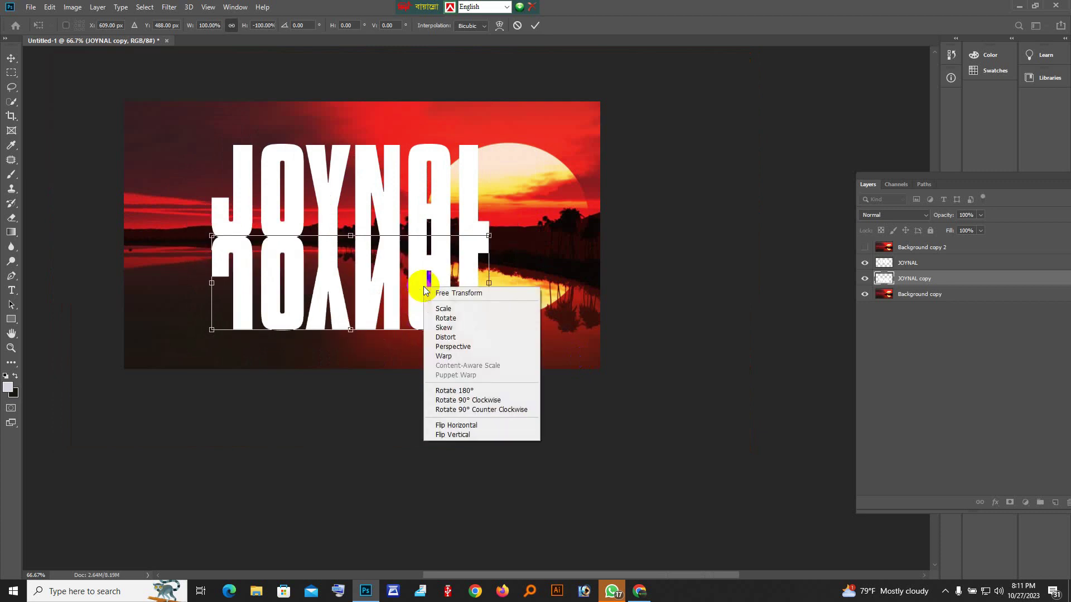
left_click(456, 348)
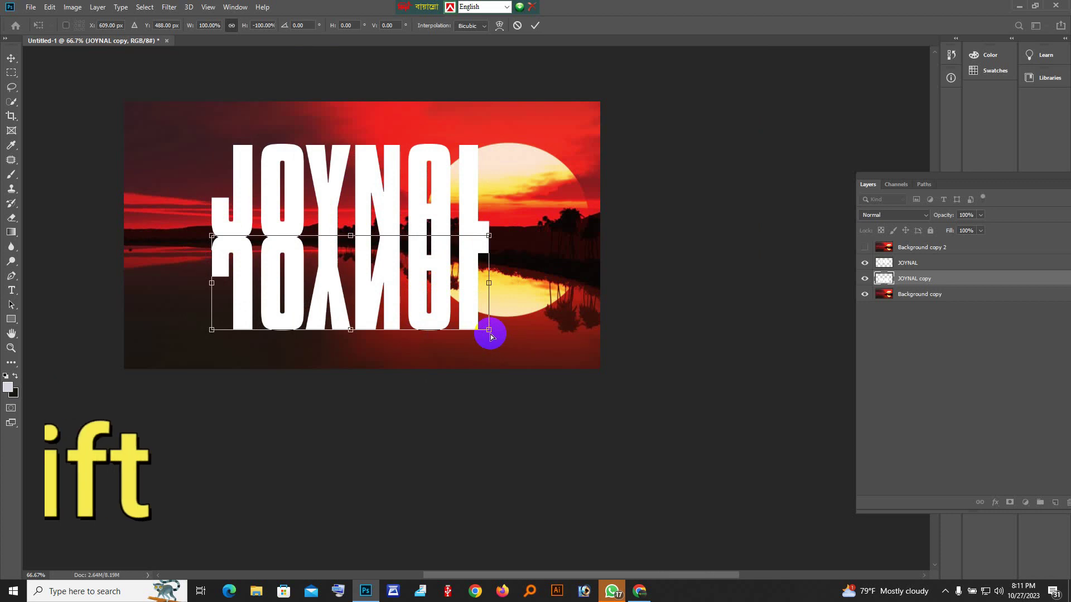
left_click_drag(491, 330, 700, 444)
left_click_drag(390, 291, 394, 328)
key("Return")
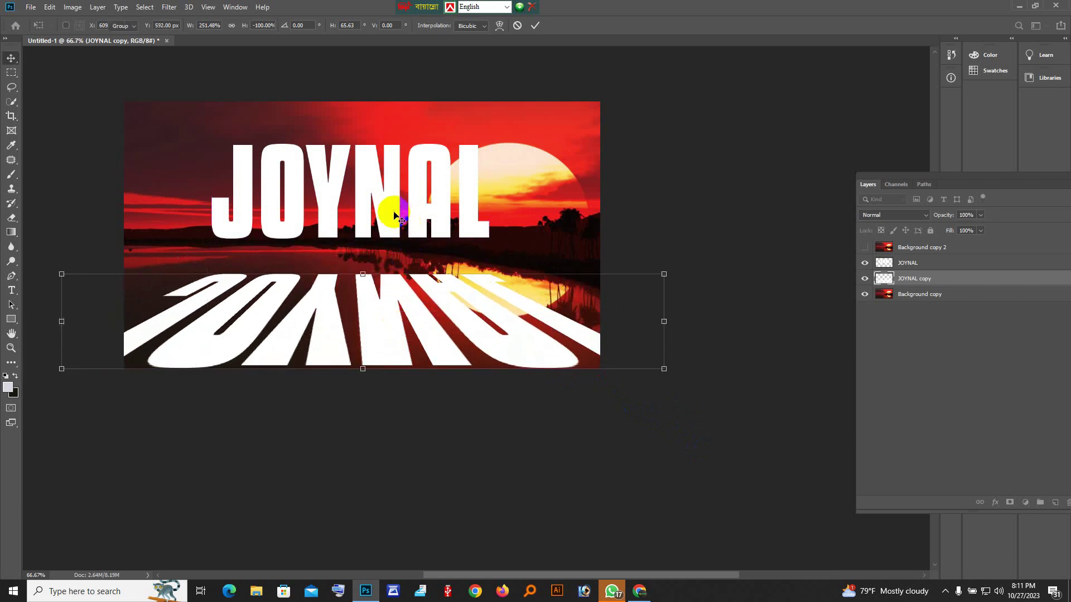
- Move the upright JOYNAL text down and nudge it until its base touches the top edge of the flared shadow text
left_click(390, 213)
left_click_drag(391, 213, 393, 240)
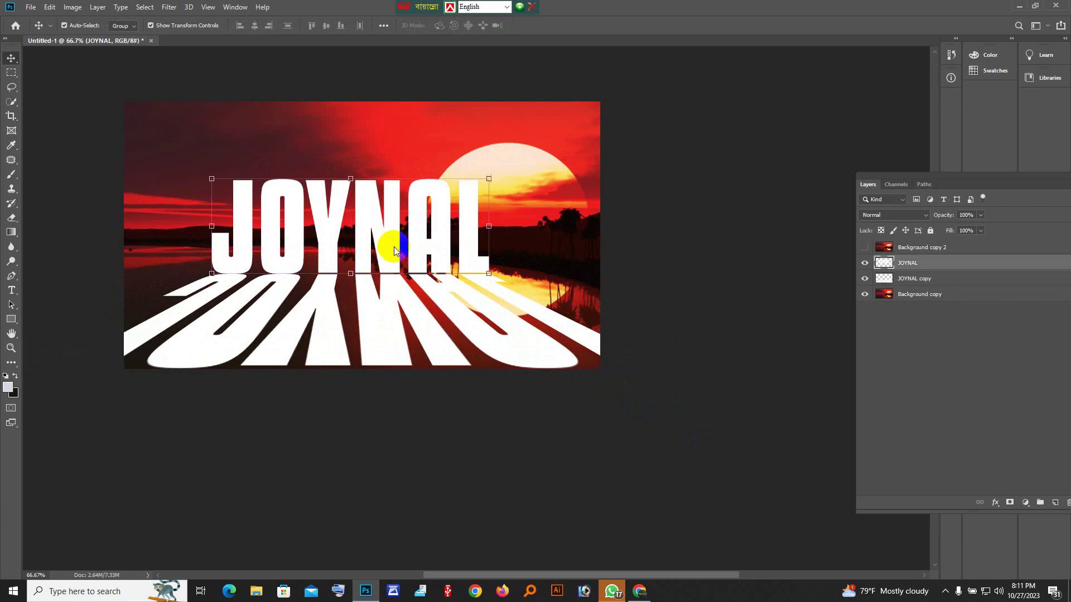
left_click(388, 285, "ctrl")
left_click(387, 286, "ctrl")
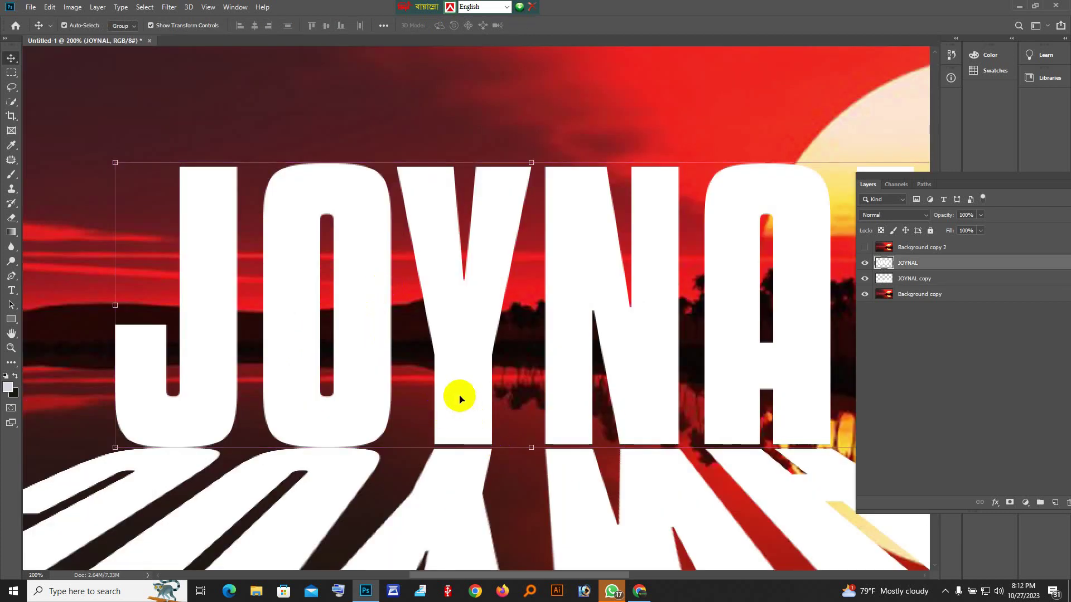
key("Down")
key("Down")
key("Down")
key("Down")
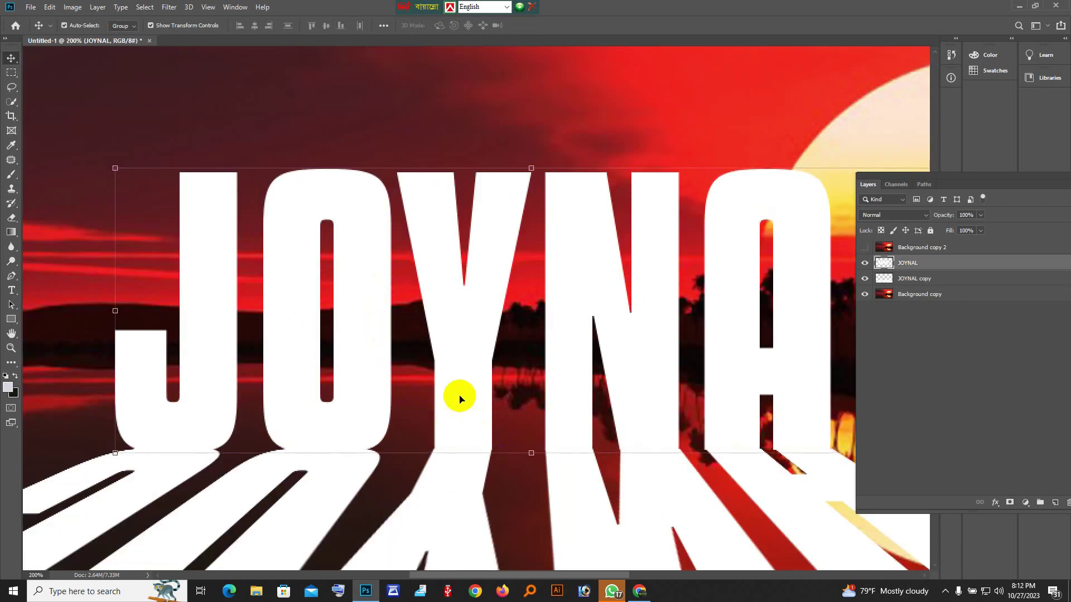
key("ctrl+minus")
key("ctrl+minus")
key("ctrl+minus")
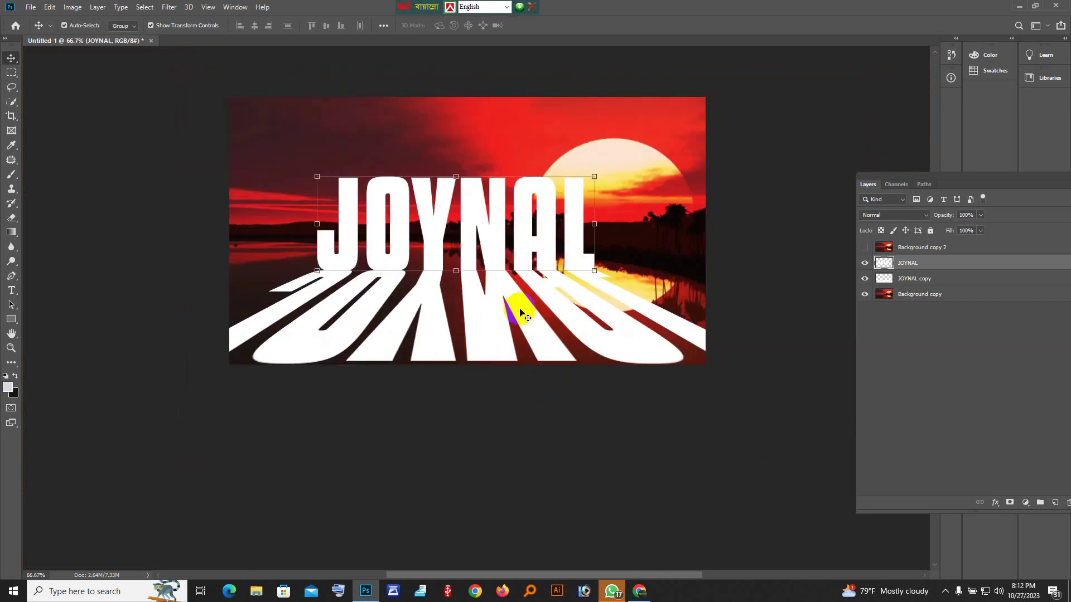
key("Right")
key("Right")
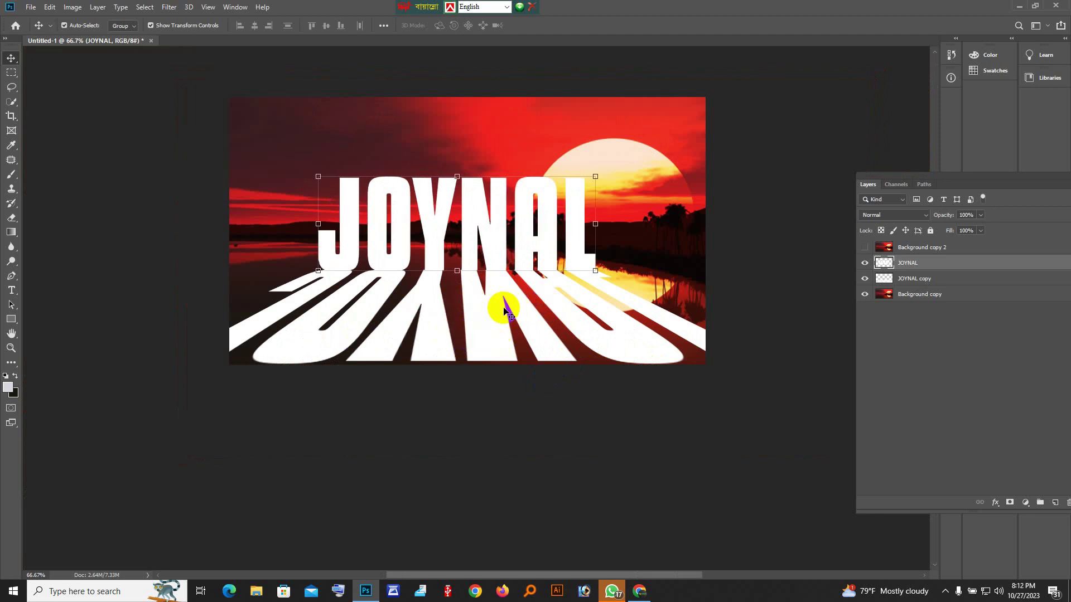
key("Left")
key("Left")
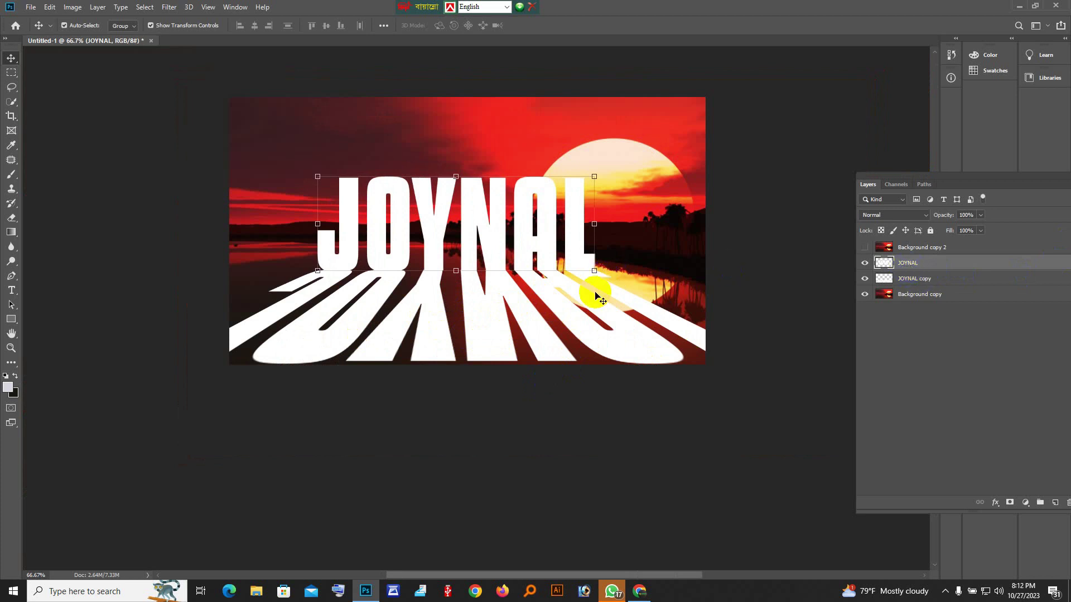
- Add a Hue/Saturation adjustment layer directly above Background copy and set its Lightness to -58 to darken the photo
left_click(644, 139)
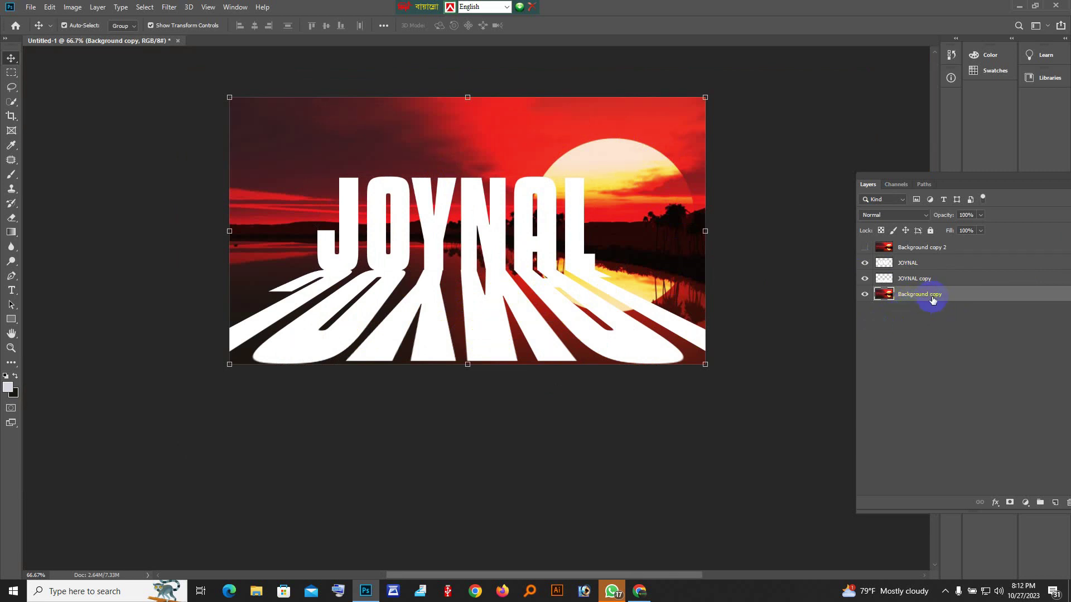
left_click_drag(976, 177, 860, 163)
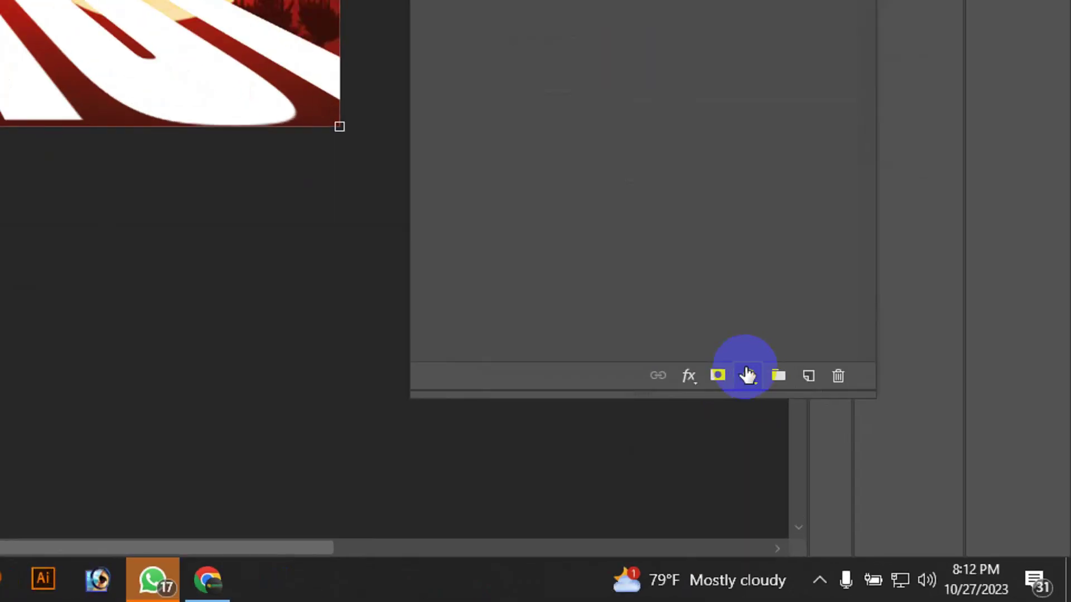
left_click(749, 377)
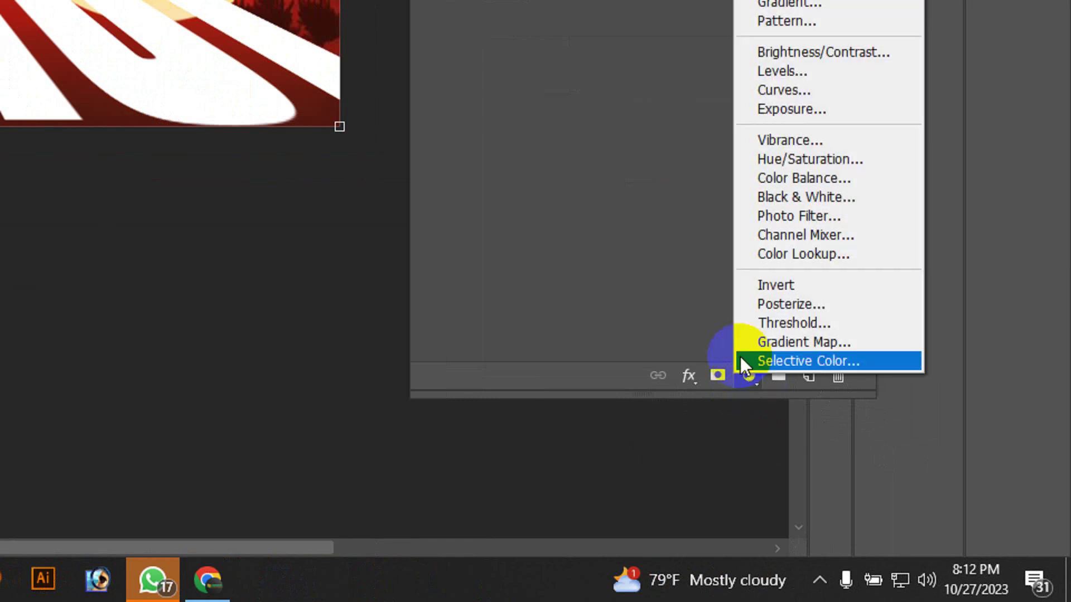
left_click(764, 167)
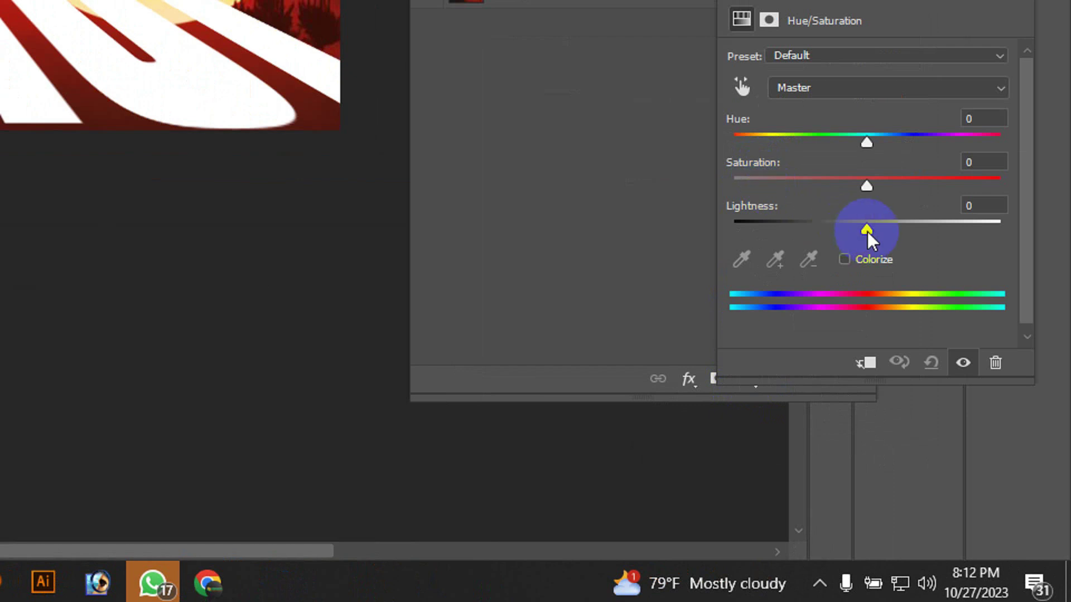
left_click_drag(868, 232, 771, 220)
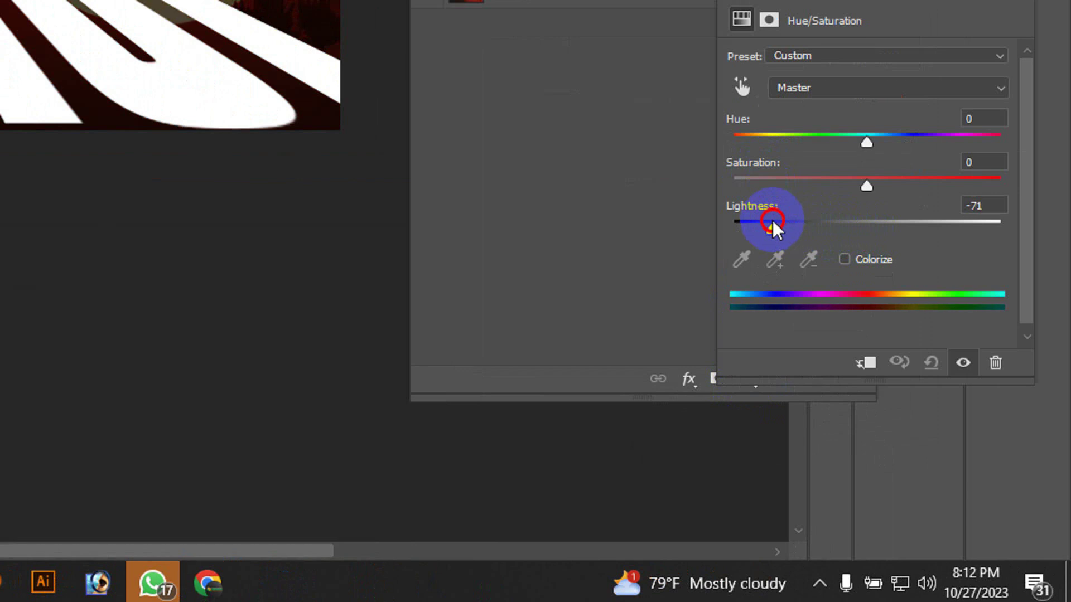
left_click_drag(772, 220, 789, 219)
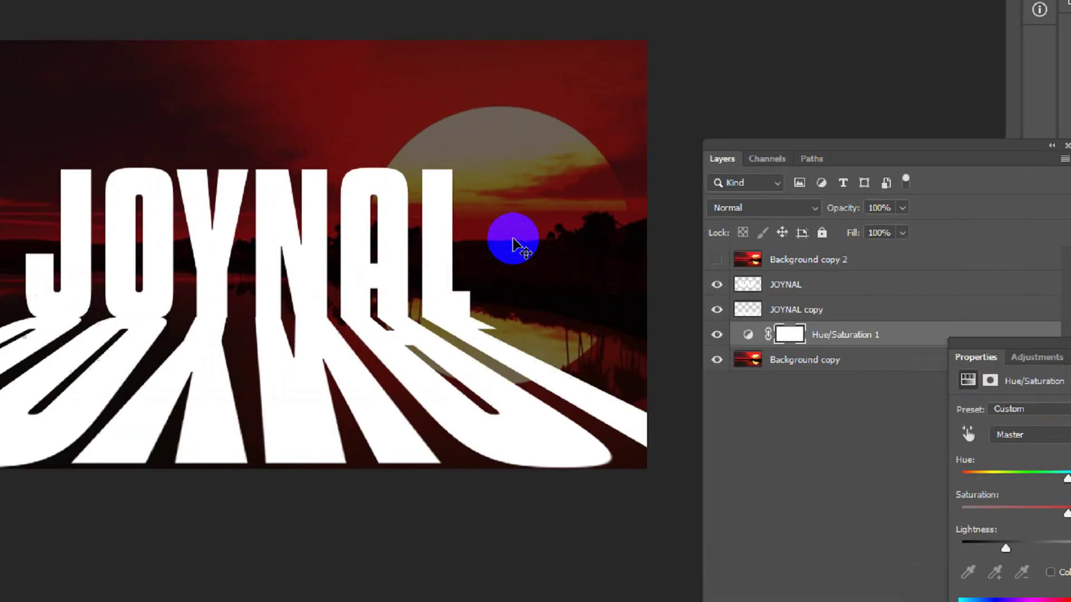
left_click(270, 275)
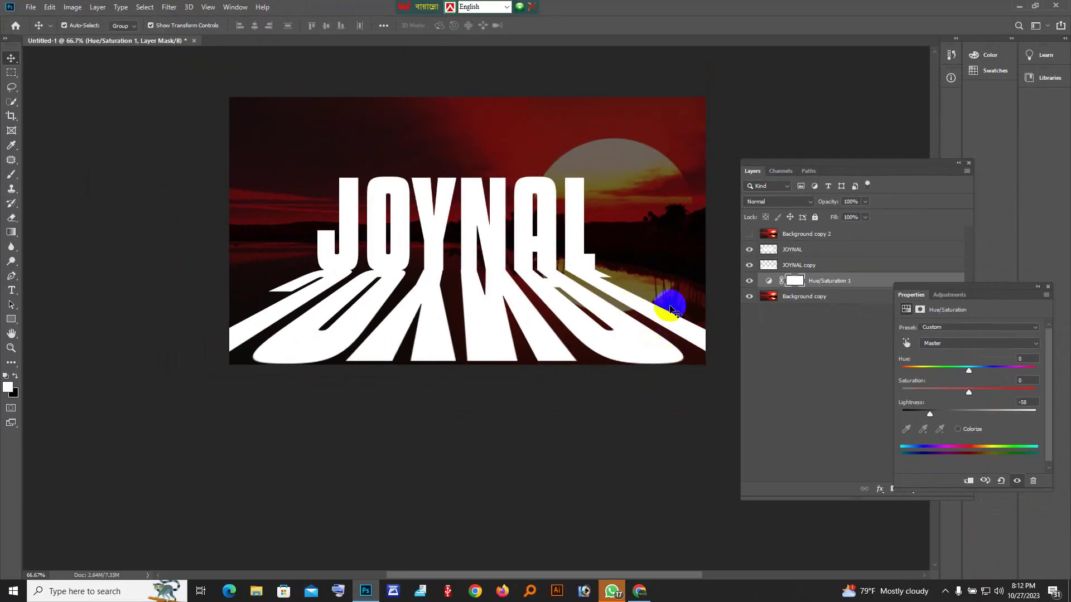
- Move the Properties panel clear of the layer list and select the hidden Background copy 2 layer
left_click(833, 383)
left_click_drag(948, 286, 976, 417)
left_click(779, 250)
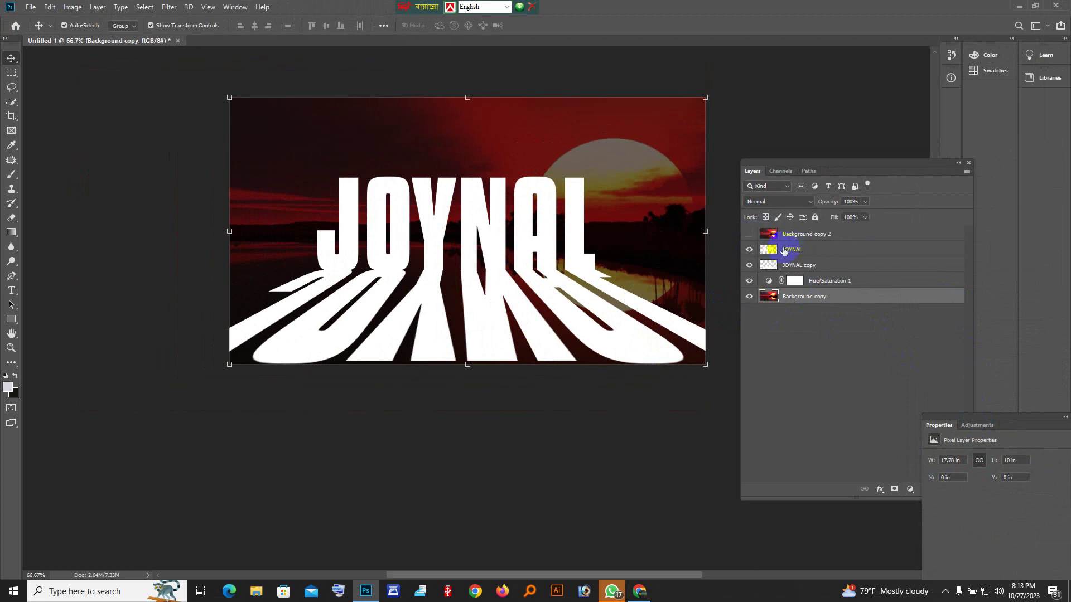
left_click(792, 238)
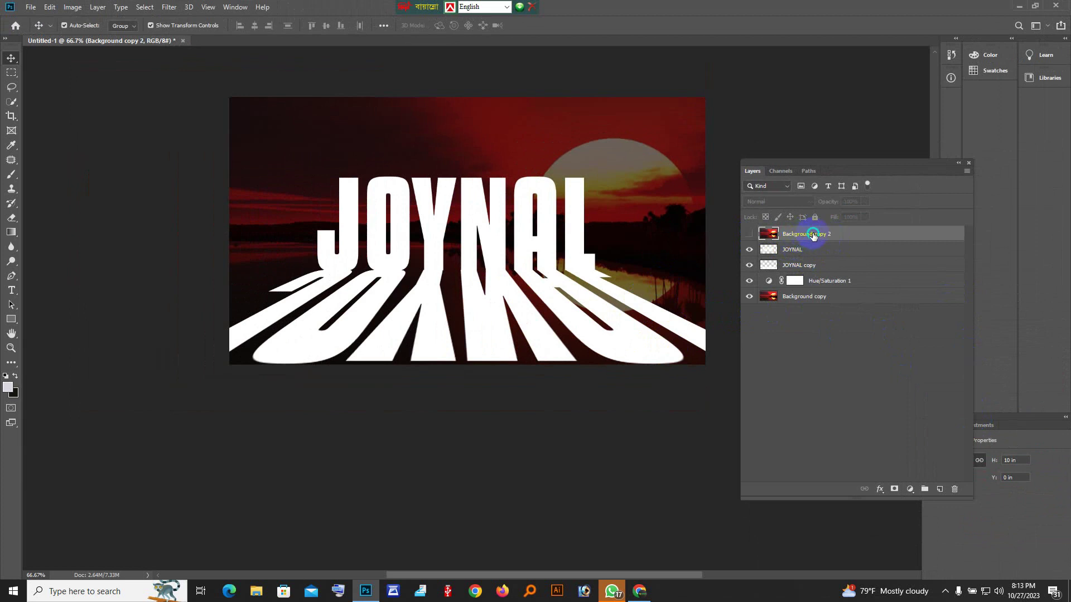
- Create a clipping mask from Background copy 2 onto the upright JOYNAL layer and make the photo layer visible
right_click(814, 236)
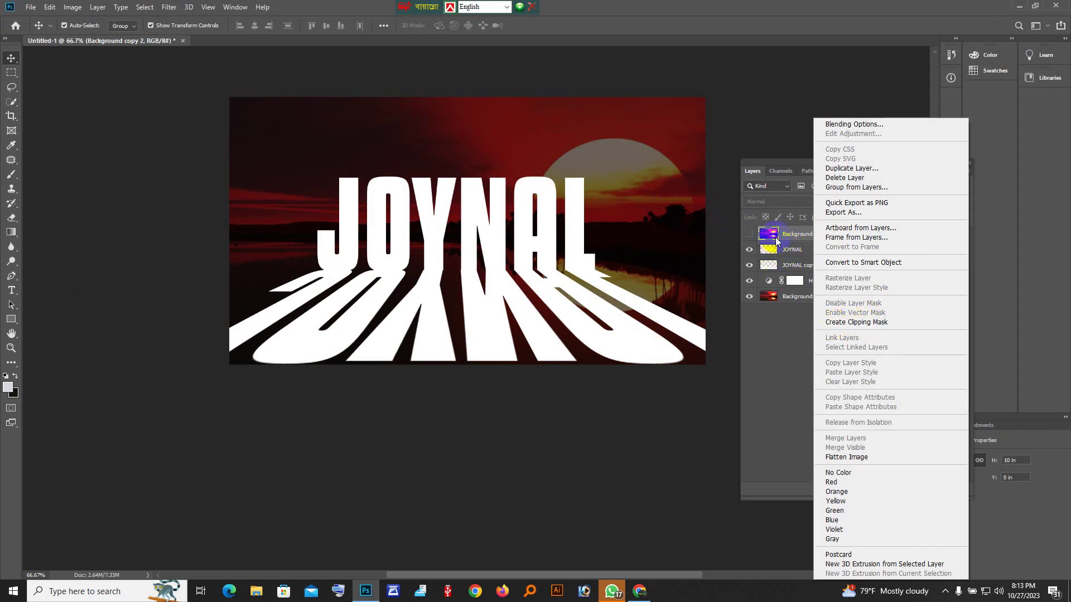
left_click(845, 321)
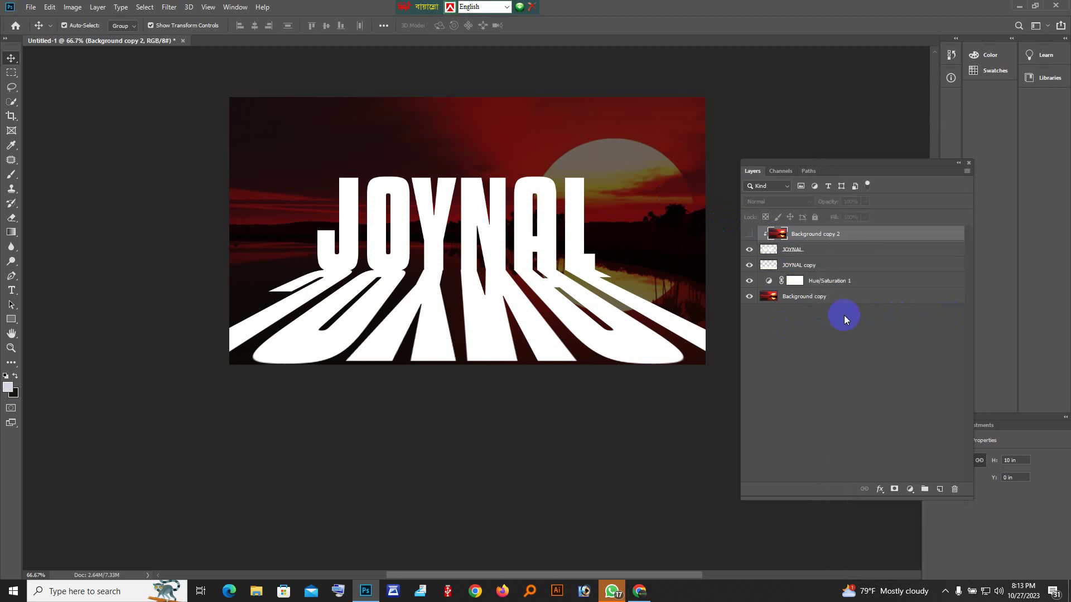
left_click(749, 235)
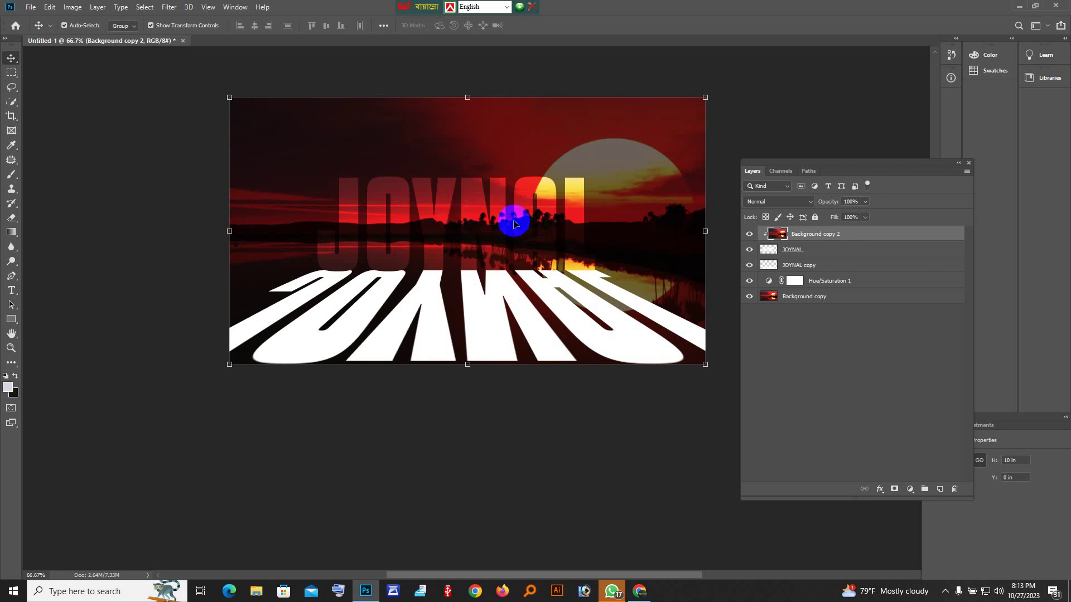
- Add a second Hue/Saturation adjustment directly above Background copy with Lightness -82, and rearrange the floating panels
left_click(821, 298)
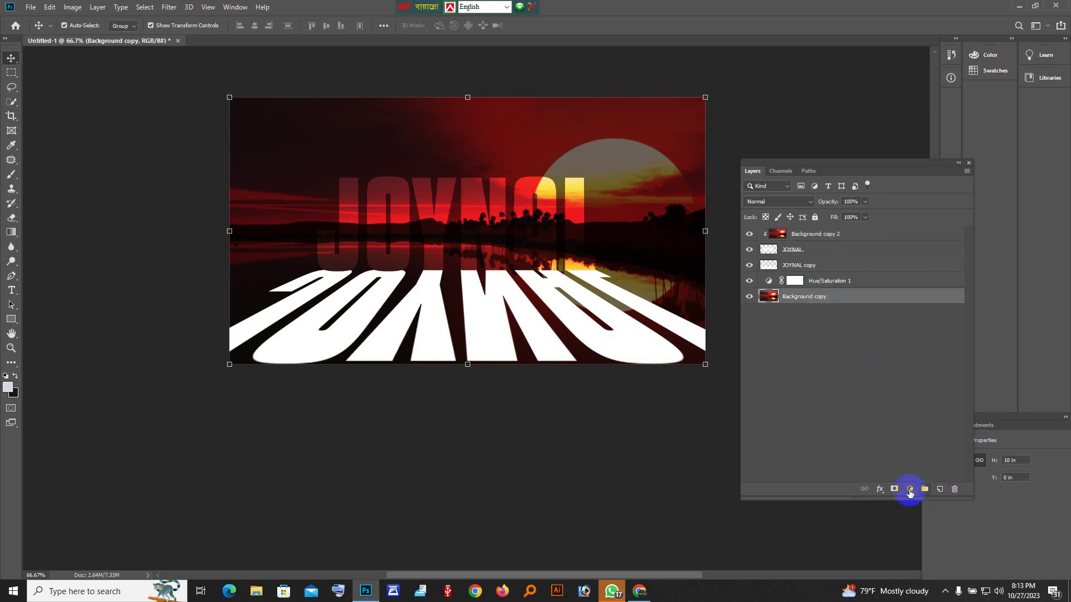
left_click(910, 489)
left_click(939, 382)
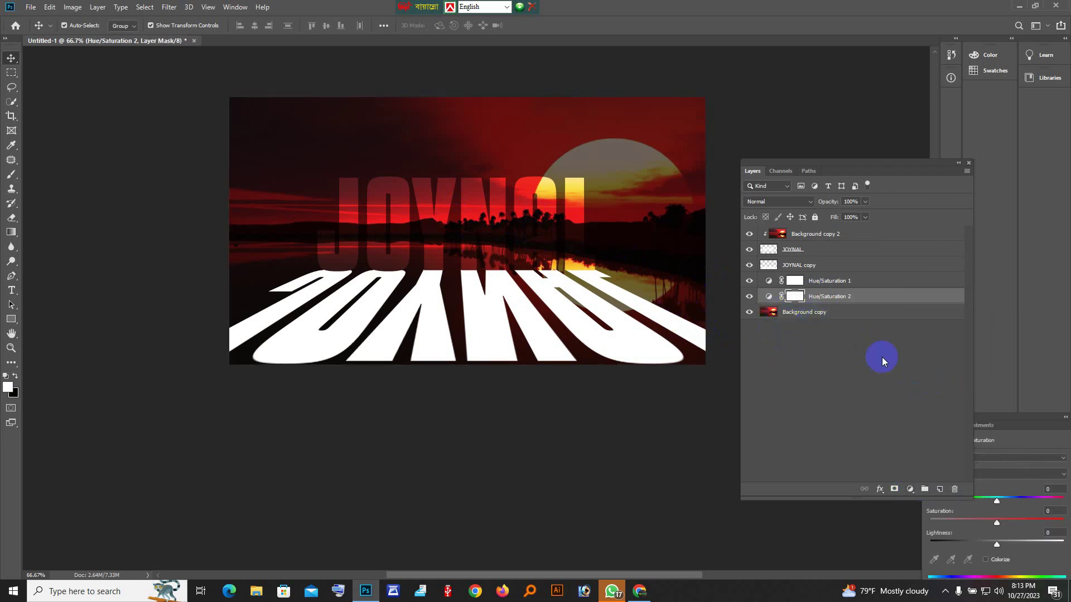
left_click_drag(997, 546, 936, 545)
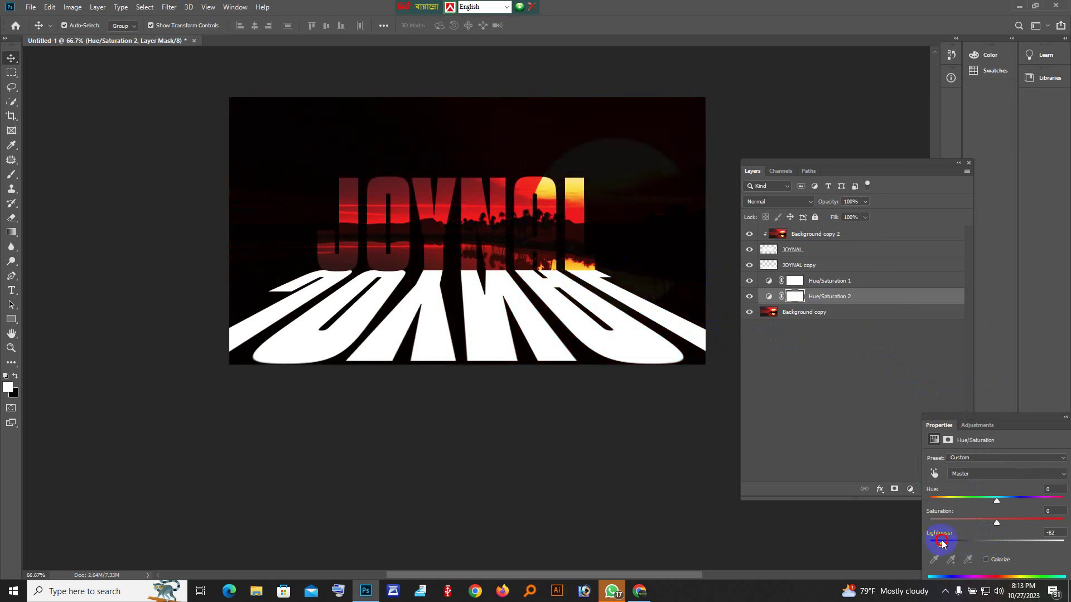
left_click_drag(986, 425, 807, 370)
left_click_drag(842, 167, 844, 106)
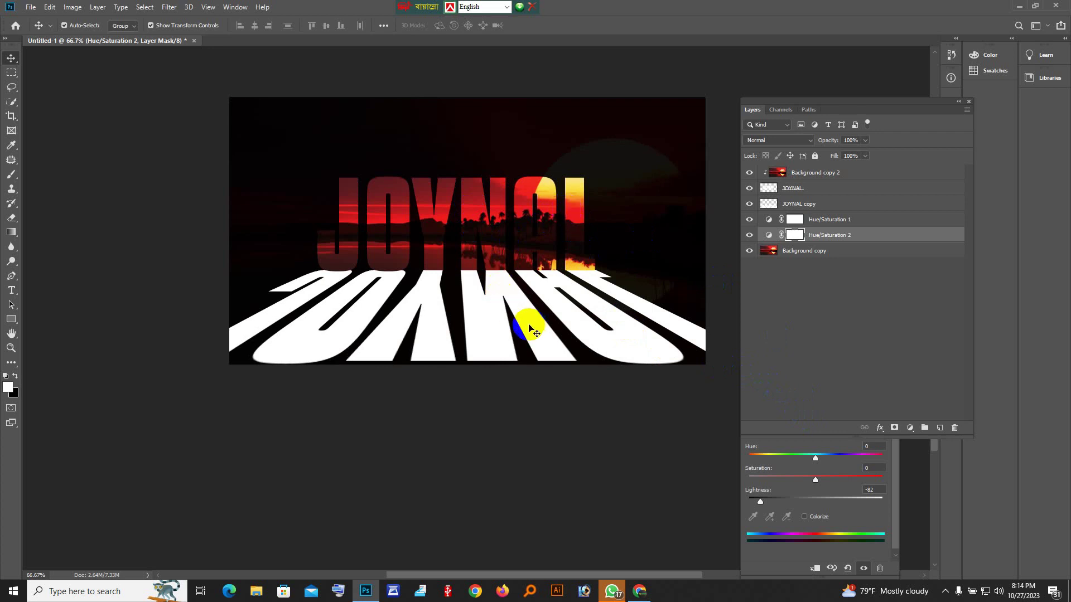
- In the JOYNAL copy shadow layer's Blending Options, split the Underlying Layer black point of Blend If to 0 / 25 and apply it
left_click(488, 325)
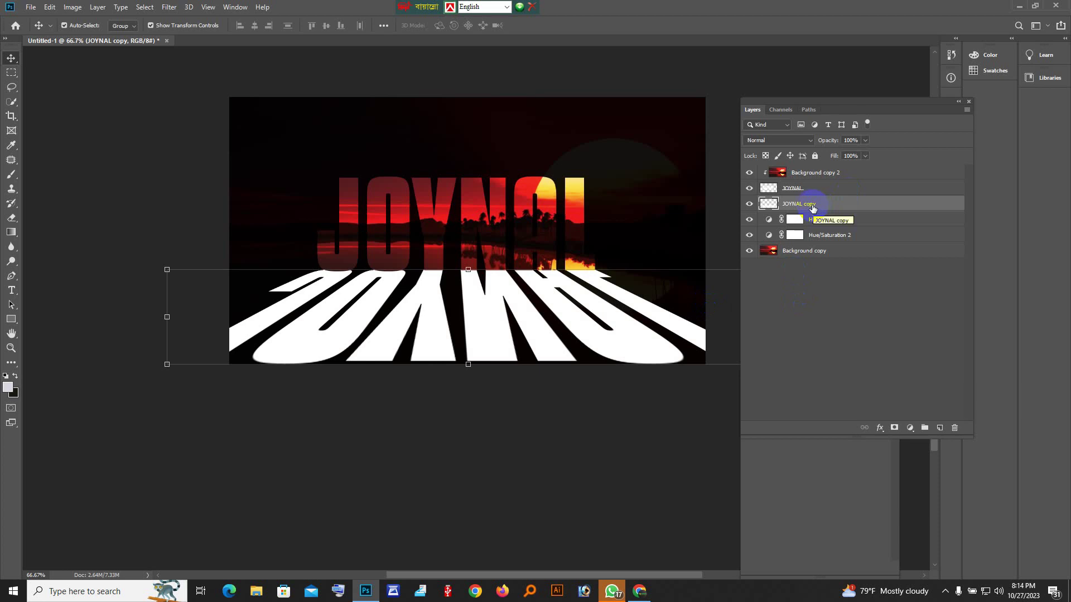
right_click(812, 208)
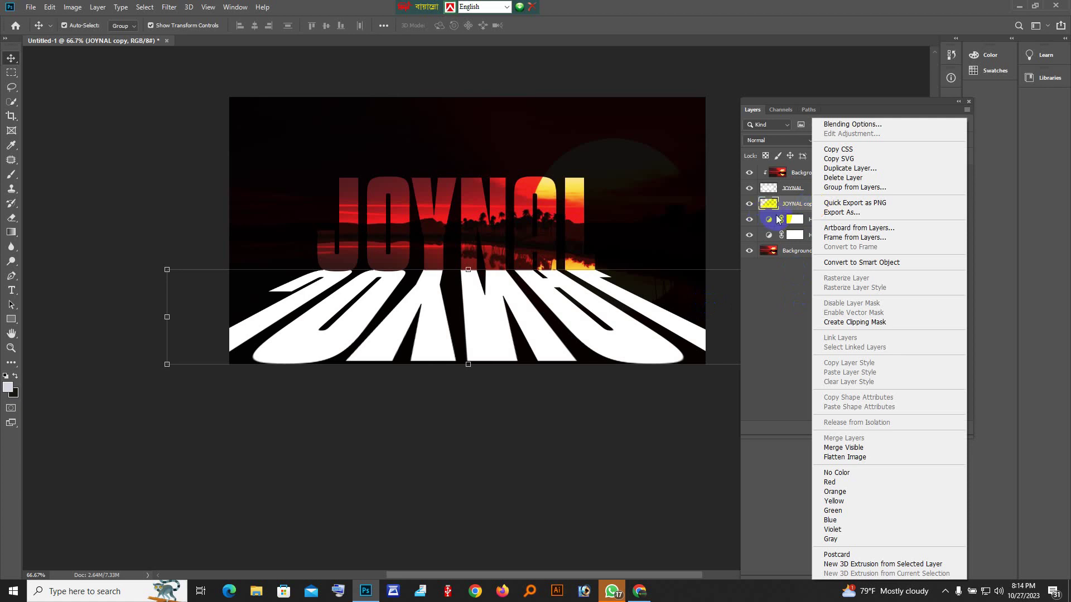
left_click(797, 205)
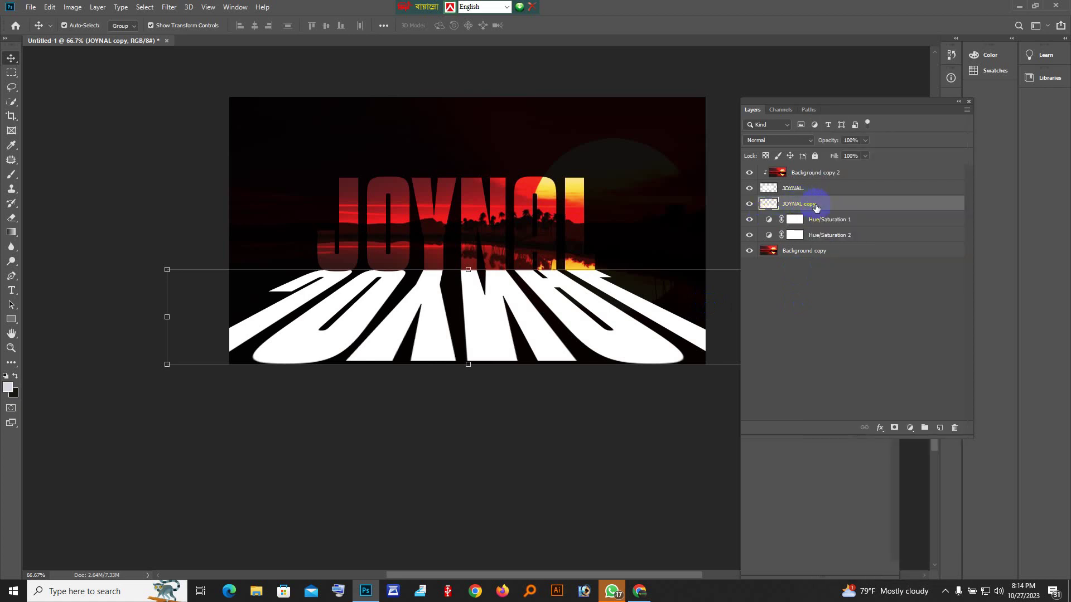
right_click(815, 207)
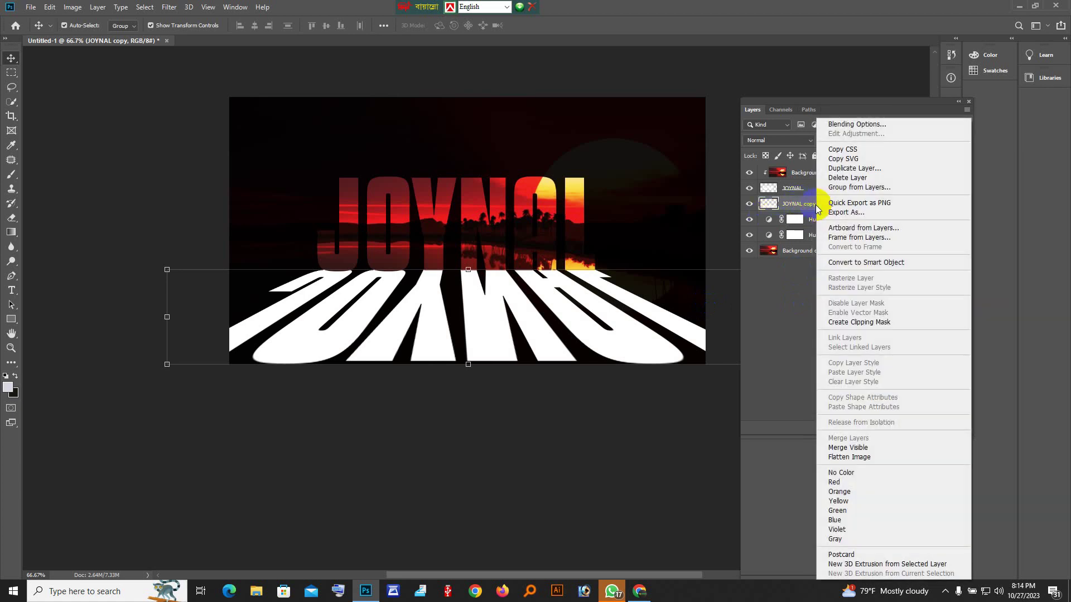
left_click(872, 125)
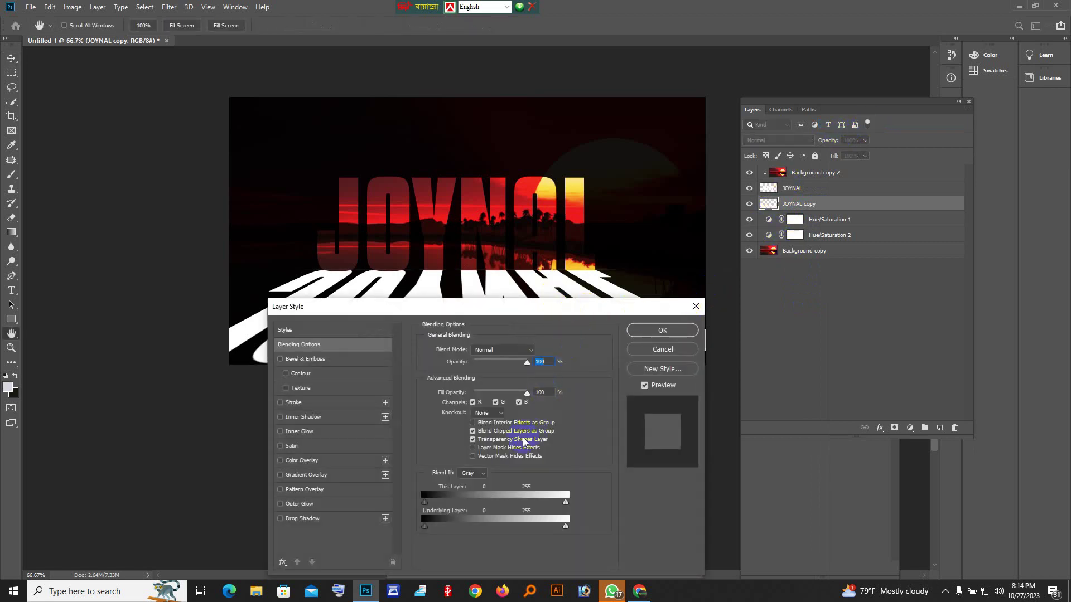
left_click_drag(517, 307, 864, 203)
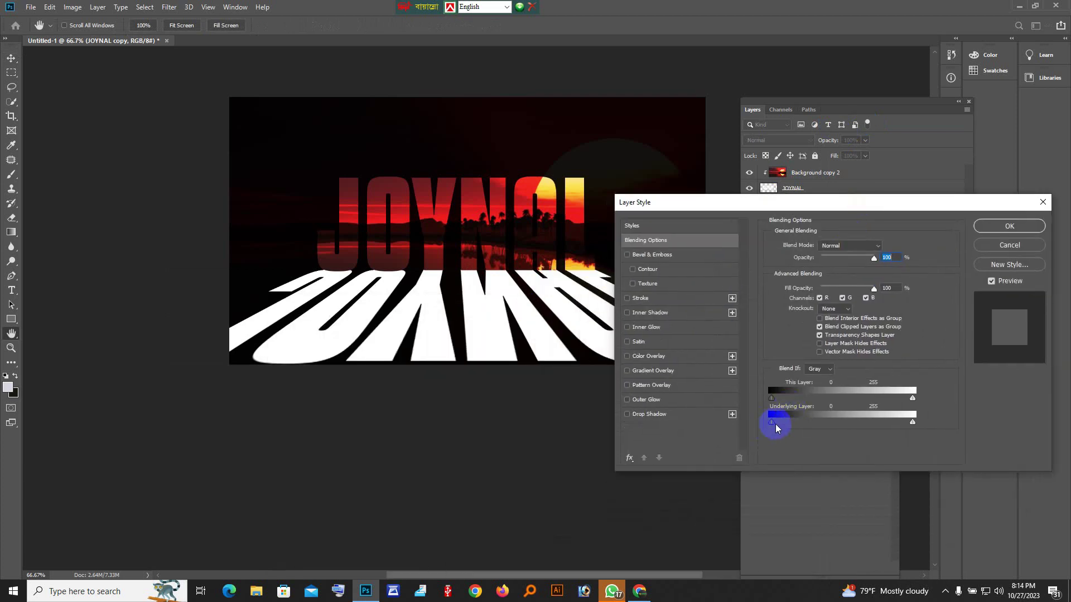
left_click_drag(775, 427, 768, 427)
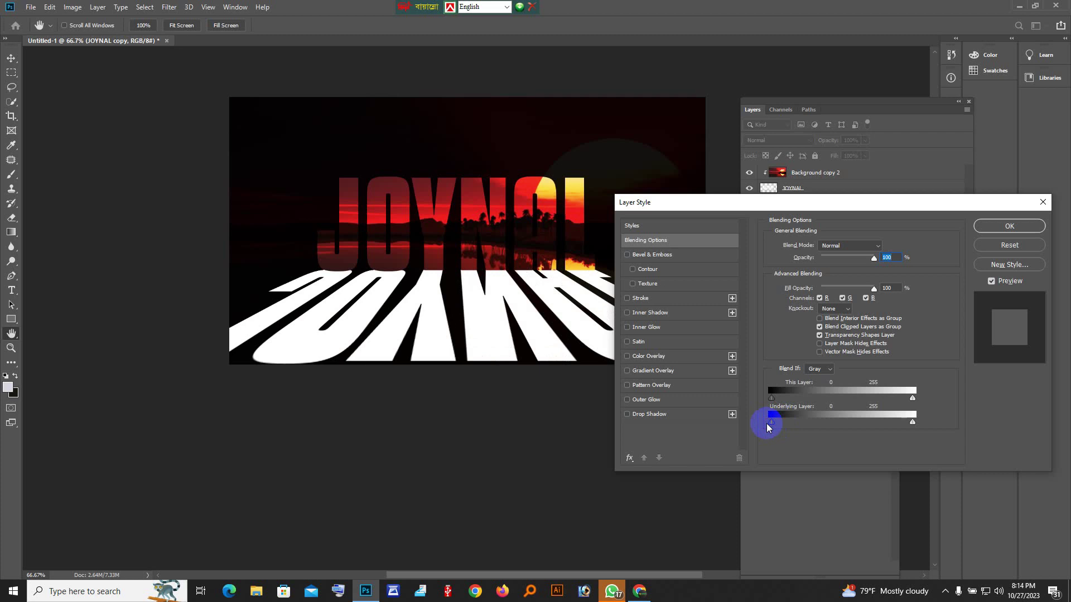
mouse_move(781, 427)
left_mouse_down()
mouse_move(790, 427)
mouse_move(772, 425)
left_mouse_up()
key("alt+shift")
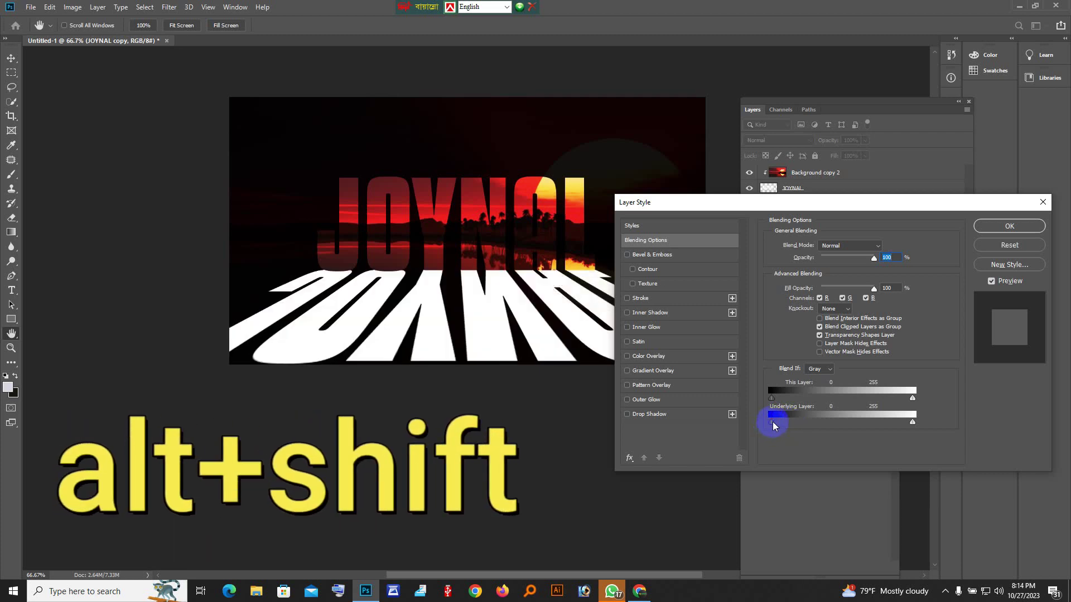
left_click_drag(773, 426, 786, 427)
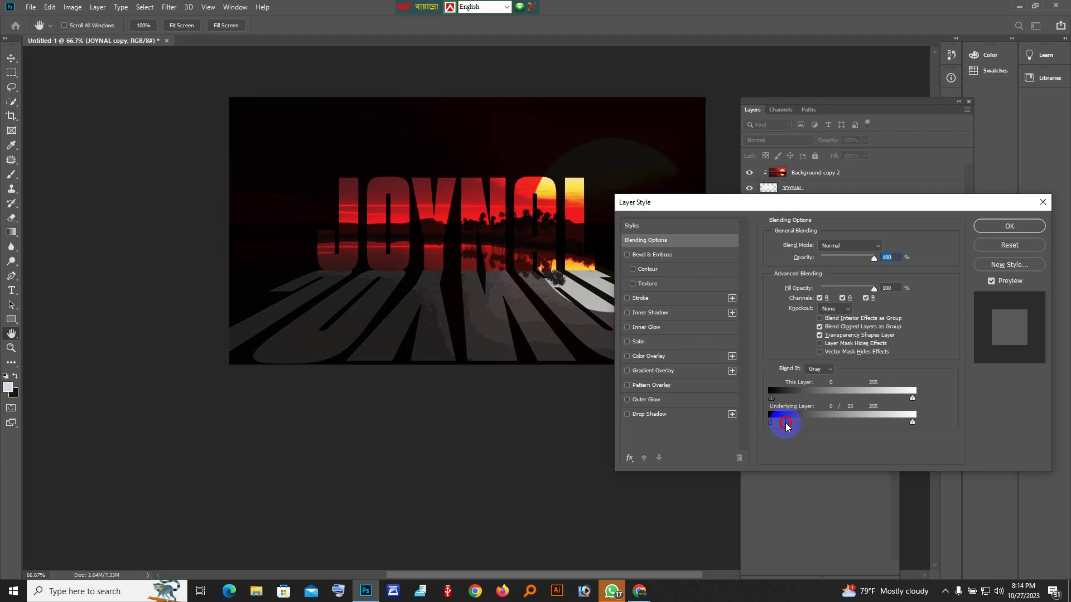
left_click_drag(827, 204, 901, 184)
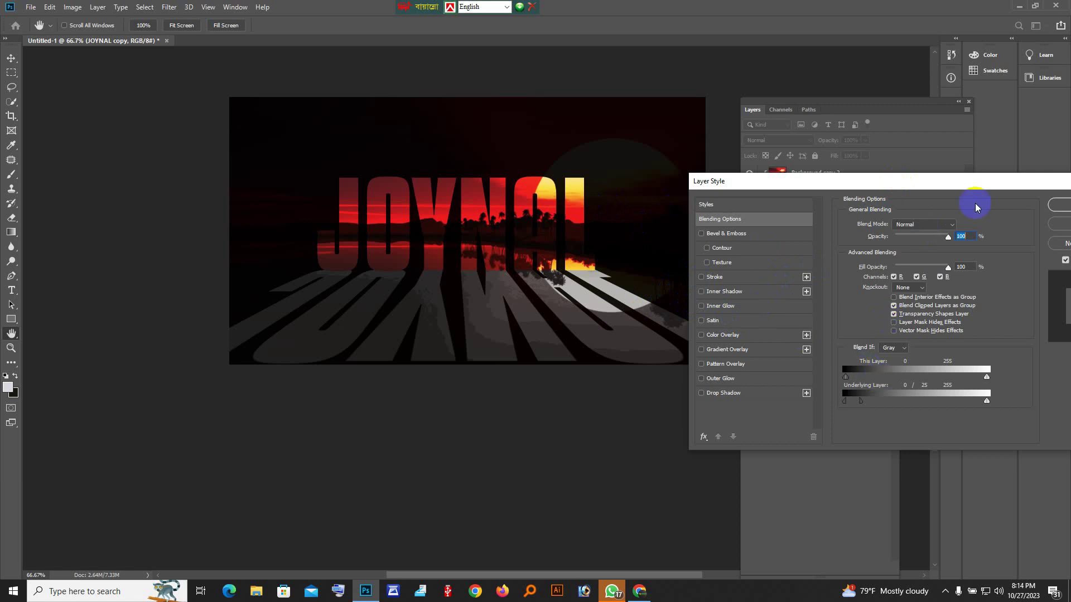
left_click(1060, 205)
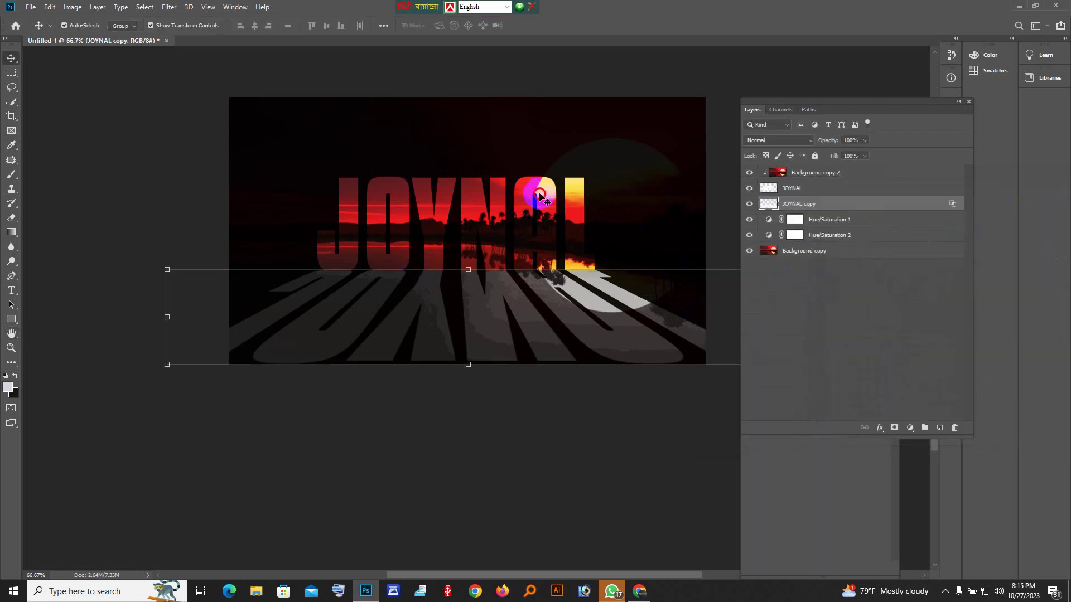
- Add a white Stroke layer style with Inside position and Normal blend mode to the upright JOYNAL layer
left_click(540, 197)
left_click(795, 189)
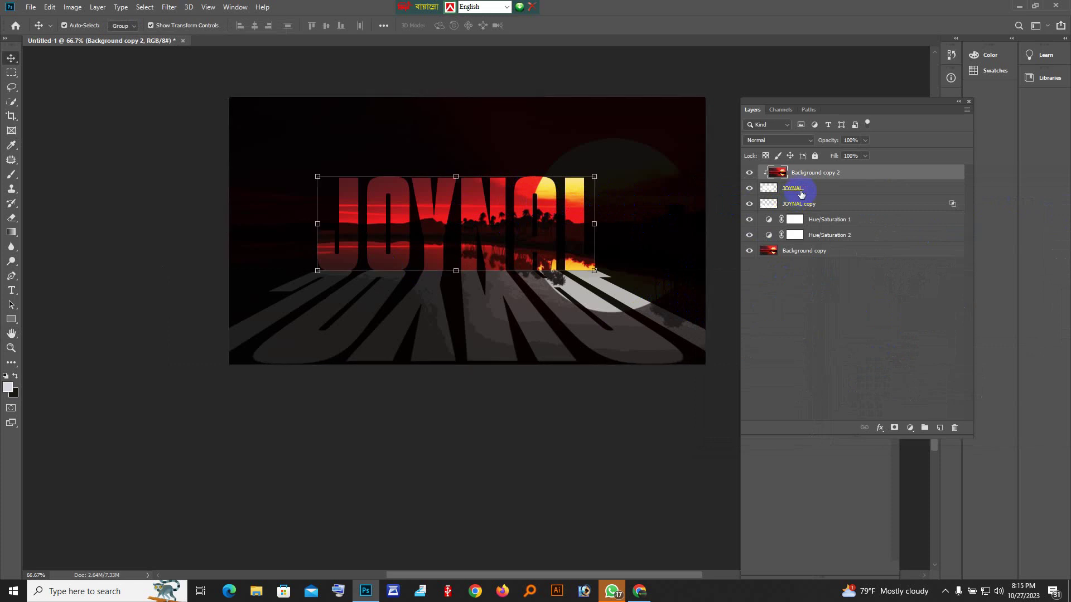
right_click(835, 191)
left_click(876, 125)
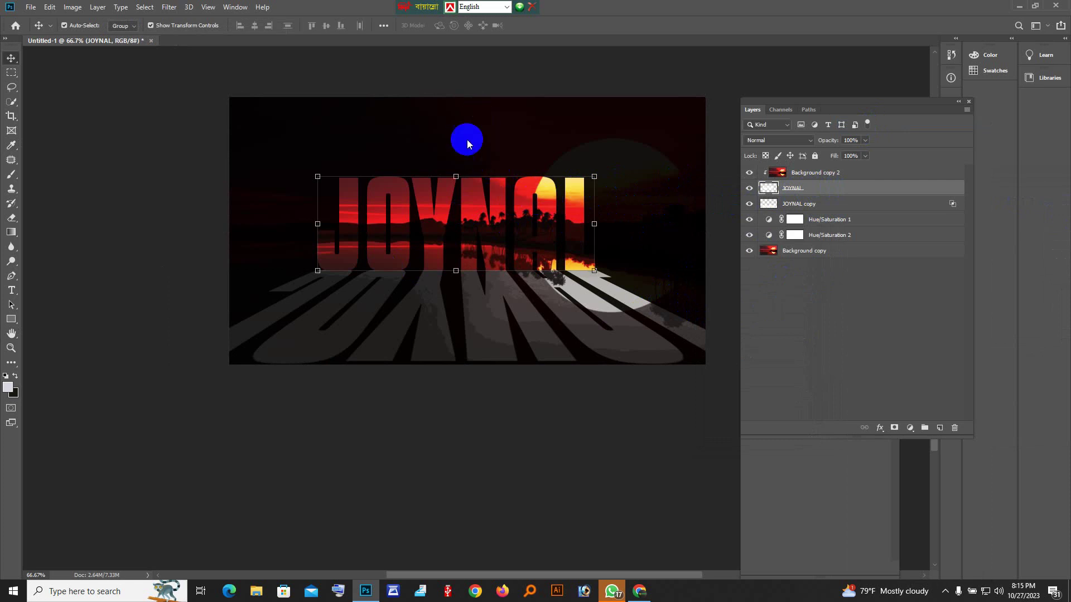
left_click_drag(693, 184, 790, 162)
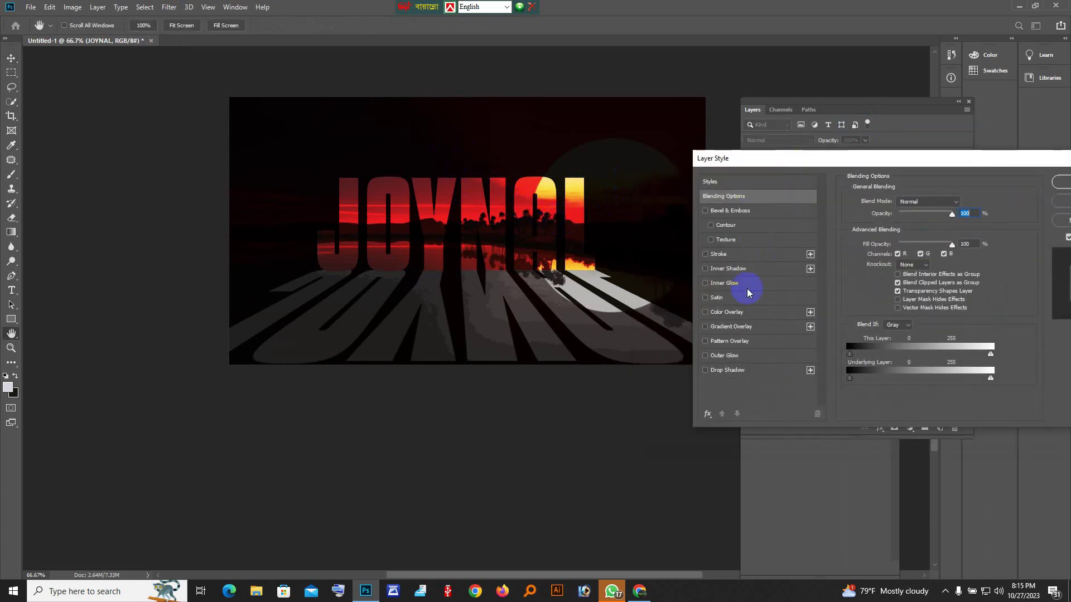
left_click(714, 255)
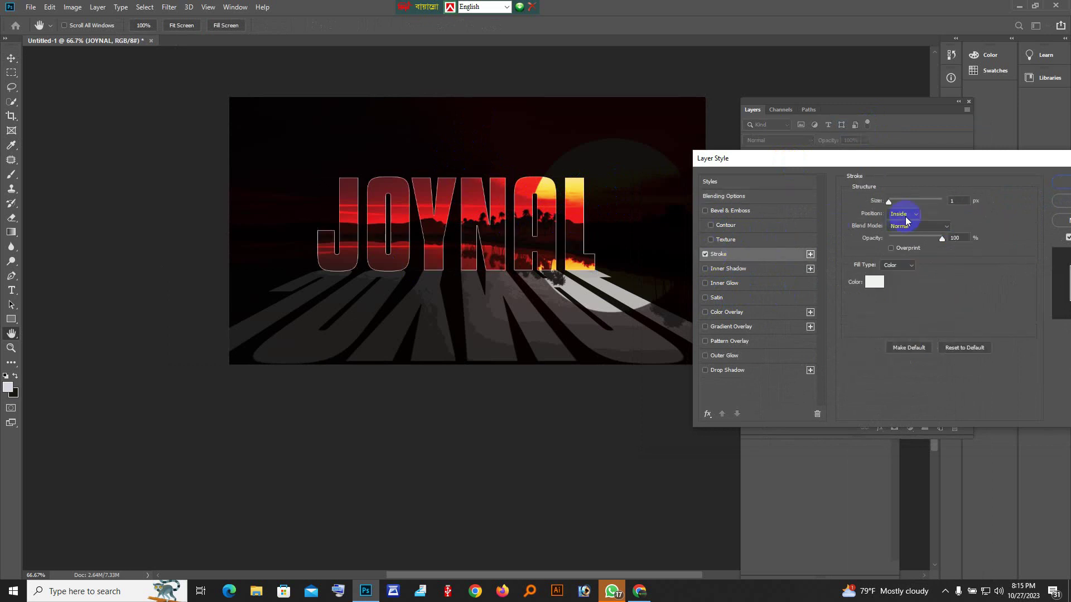
left_click(774, 258)
left_click(875, 282)
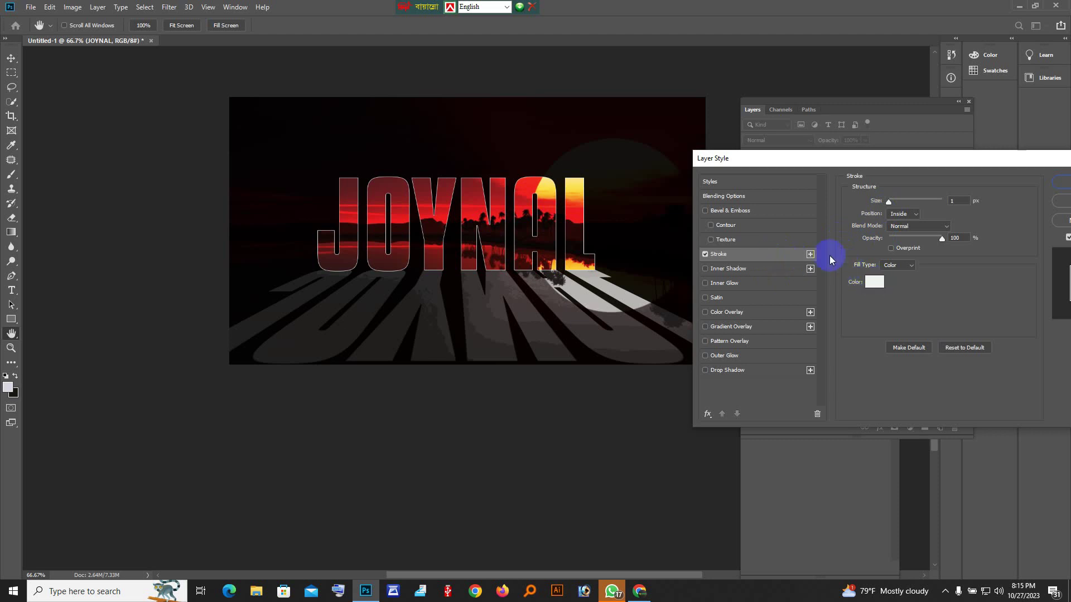
- Set the JOYNAL stroke's size to 4 px and apply the layer style
left_click(889, 202)
left_click_drag(889, 203, 889, 203)
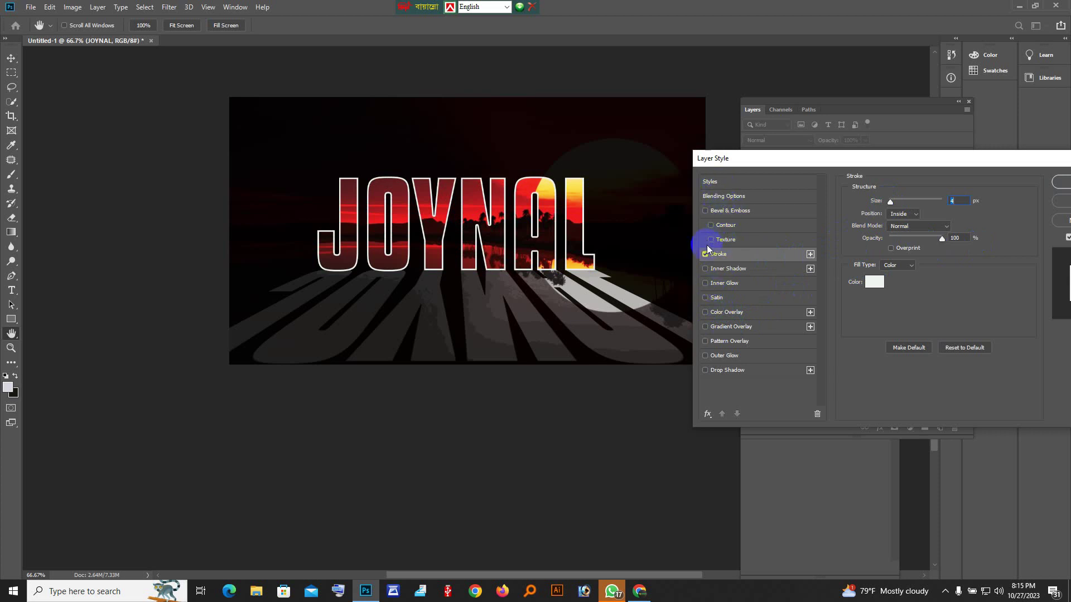
left_click_drag(935, 162, 819, 188)
left_click(972, 207)
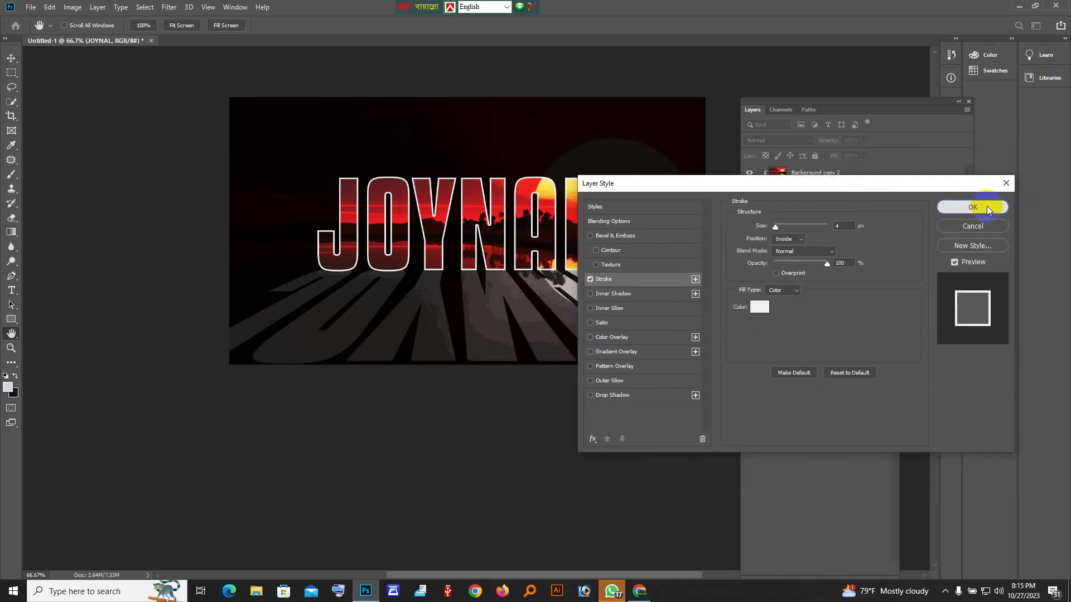
- Clear the panels from the canvas and reposition the clipped Background copy 2 photo inside the letters to about X -2.85 in, Y 1.06 in
left_click_drag(645, 287, 630, 301)
key("v")
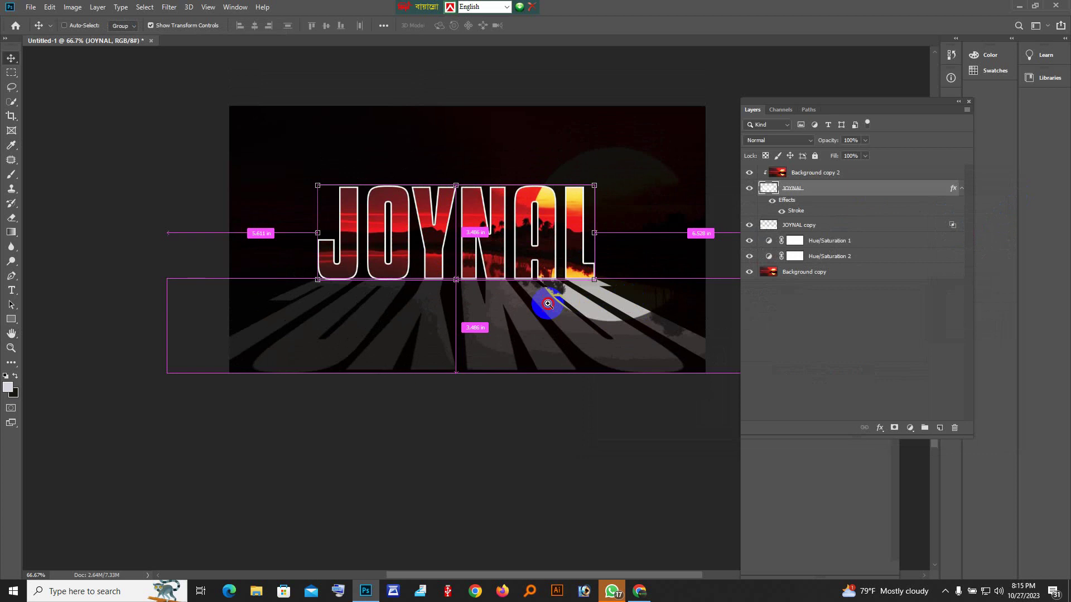
key("ctrl+plus")
left_click_drag(861, 106, 1035, 179)
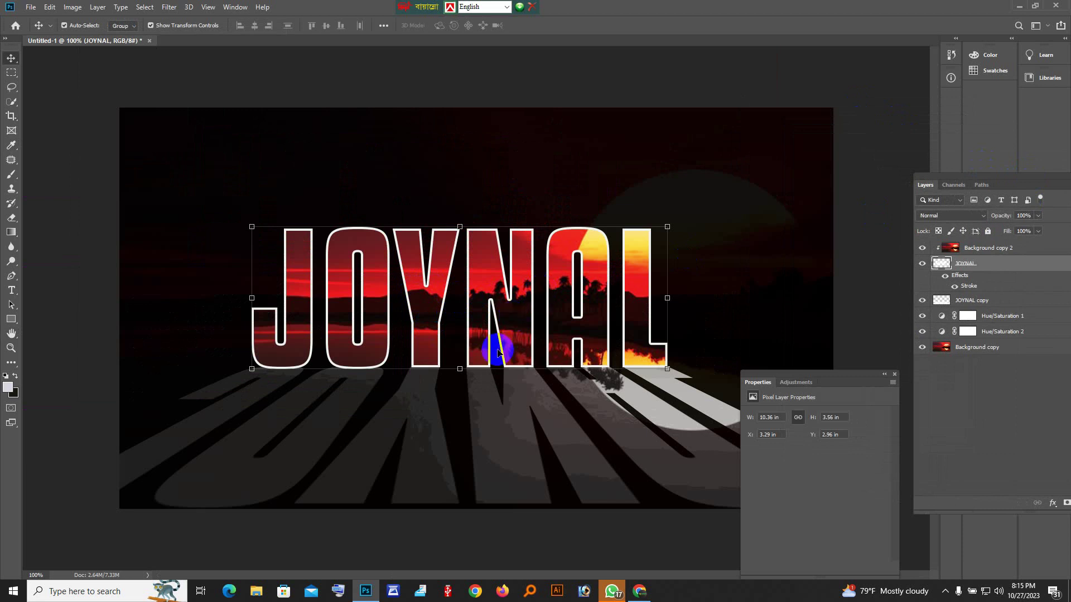
left_click_drag(831, 382, 968, 389)
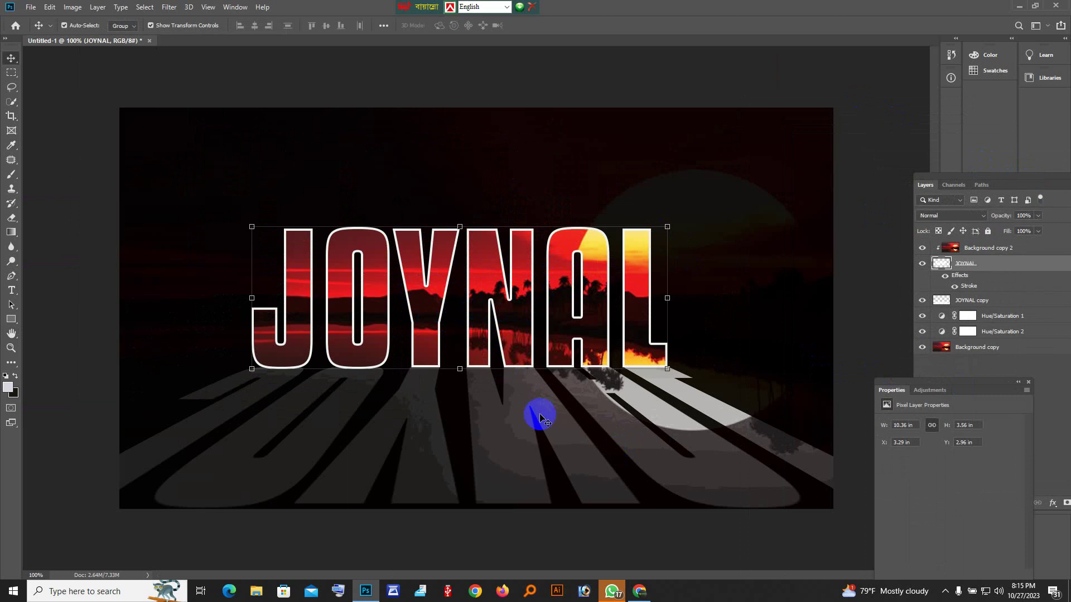
left_click_drag(494, 291, 346, 351)
left_click_drag(434, 307, 476, 276)
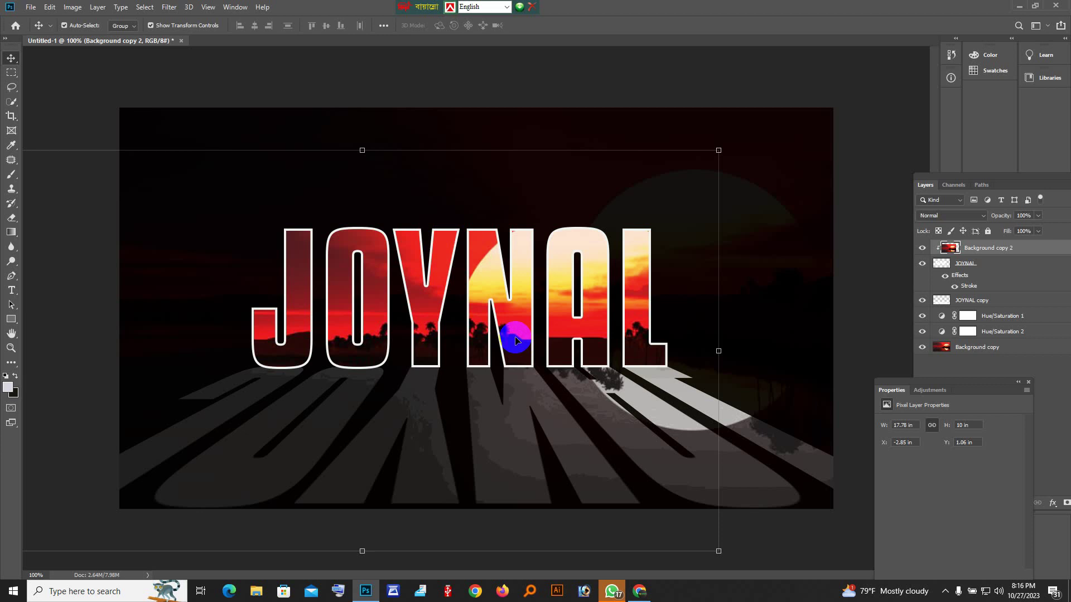
- Select Background copy, check the text effect close up and in full, and merge all visible layers into one
left_click(739, 309)
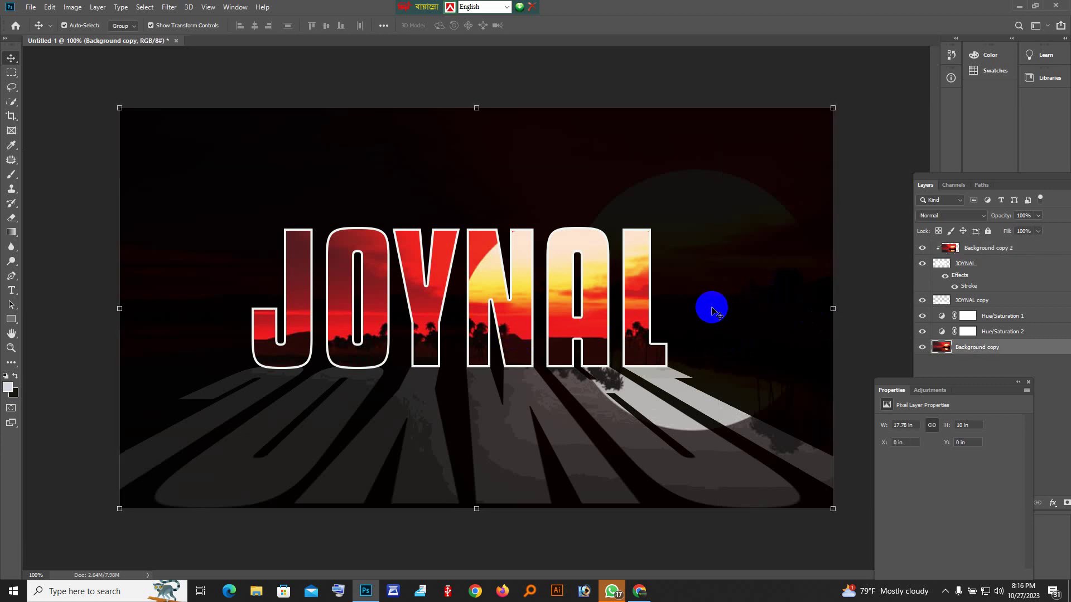
scroll(605, 358, "down", 1)
scroll(502, 358, "up", 3)
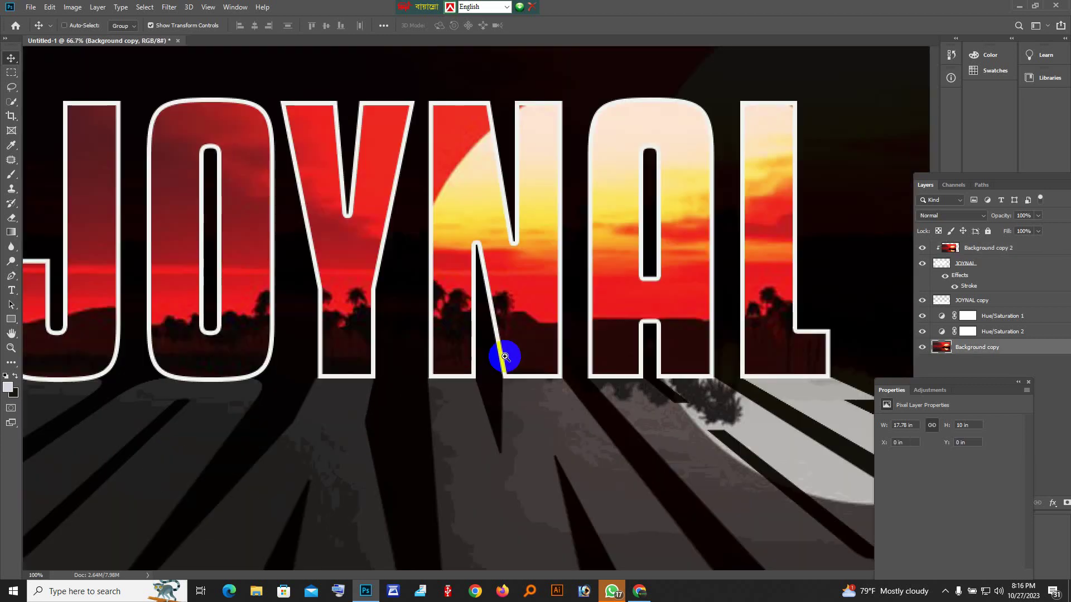
left_click_drag(349, 246, 455, 249)
key("ctrl+0")
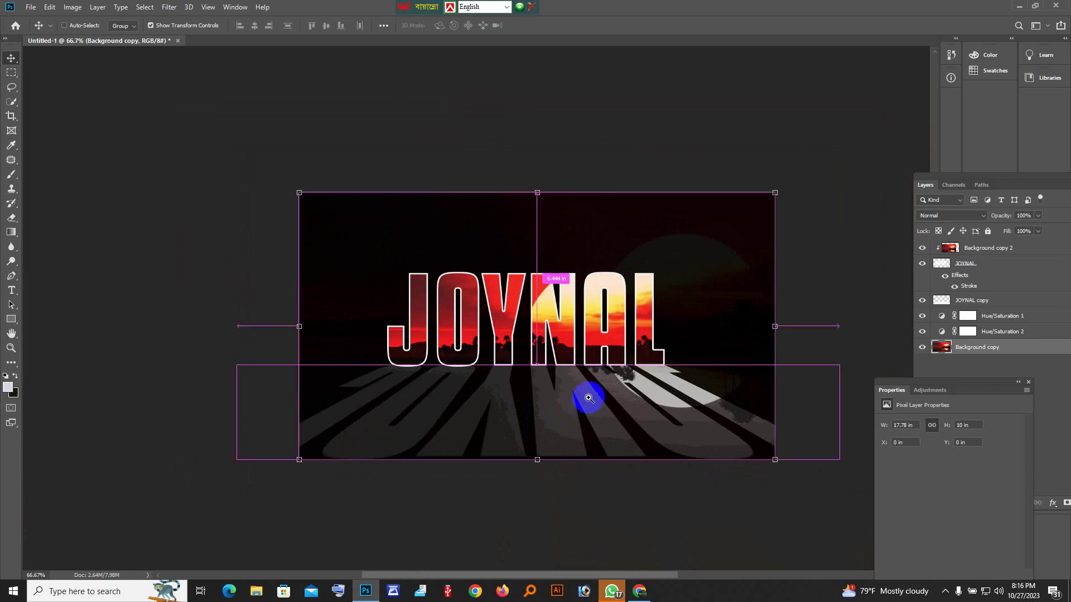
key("ctrl+1")
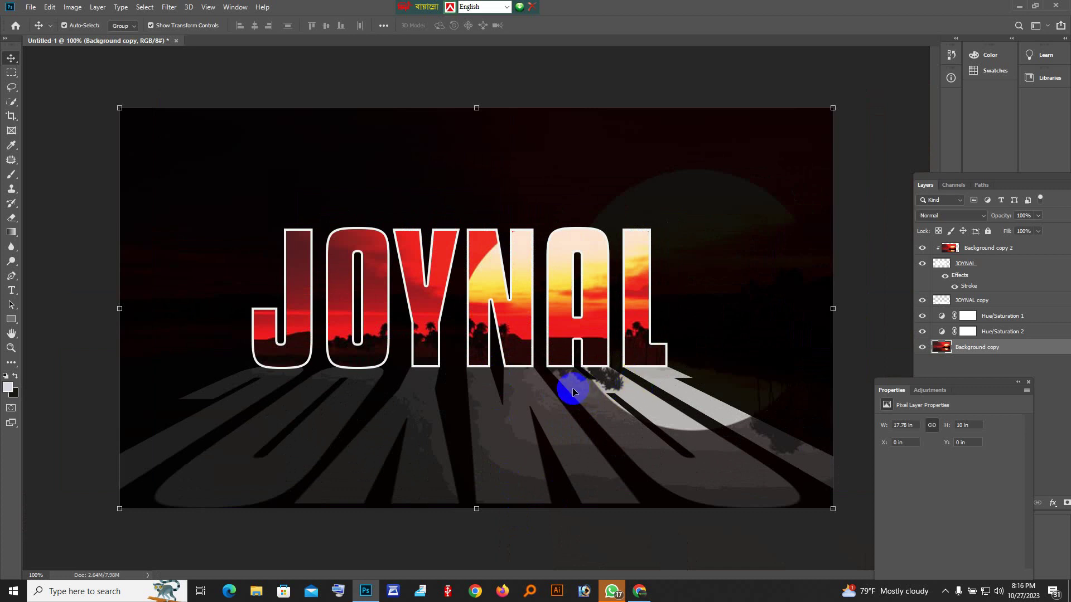
left_click_drag(1023, 179, 923, 158)
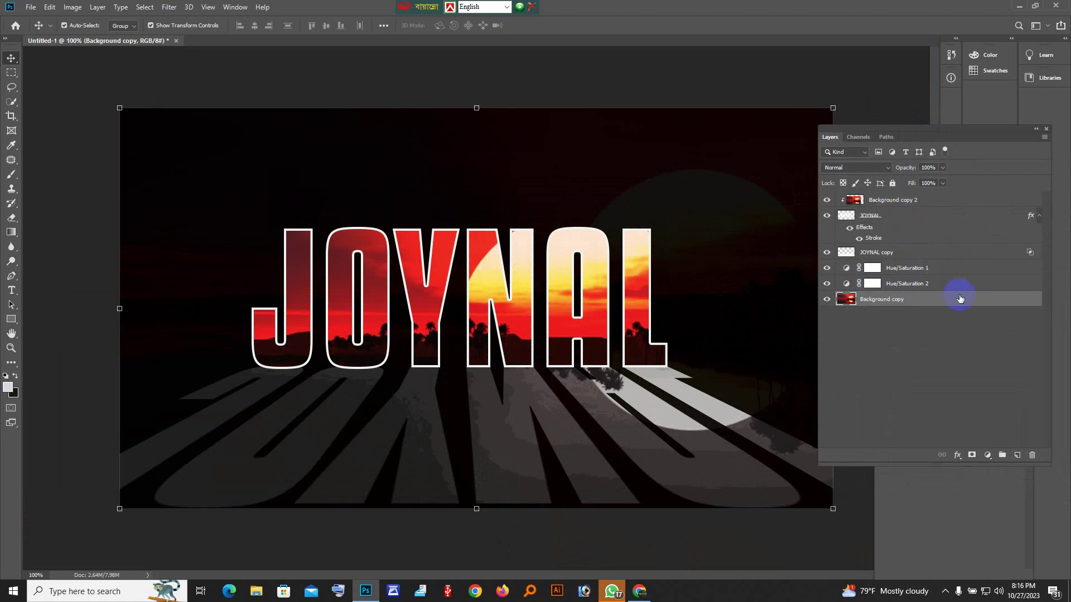
key("ctrl+shift+e")
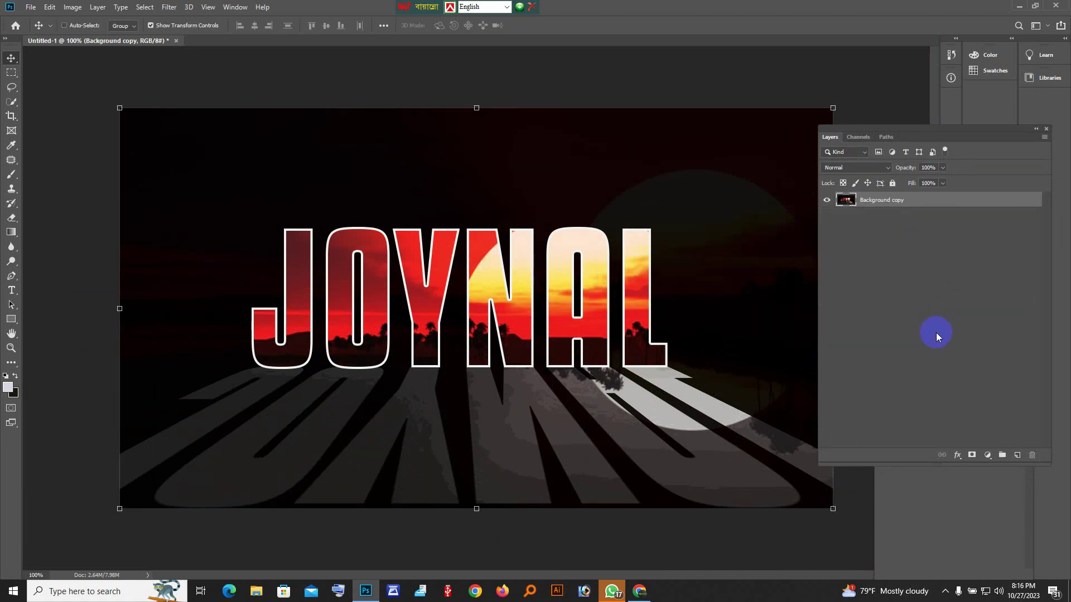
- Deselect the merged layer and save the document to the Desktop as the JPEG file Untitled-1 with quality 12
left_click(910, 266)
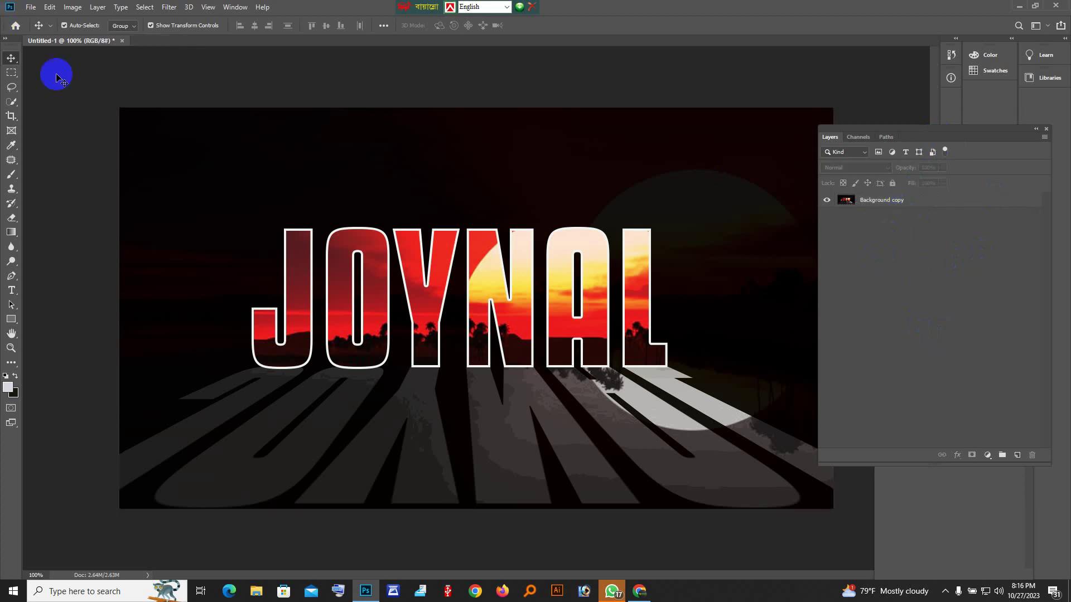
left_click(31, 7)
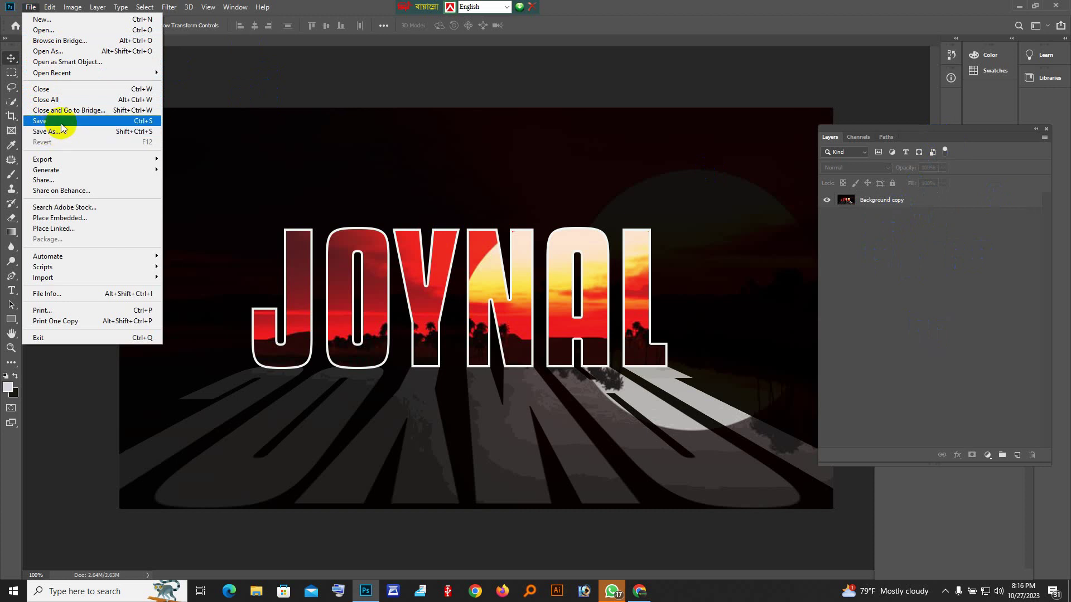
left_click(487, 127)
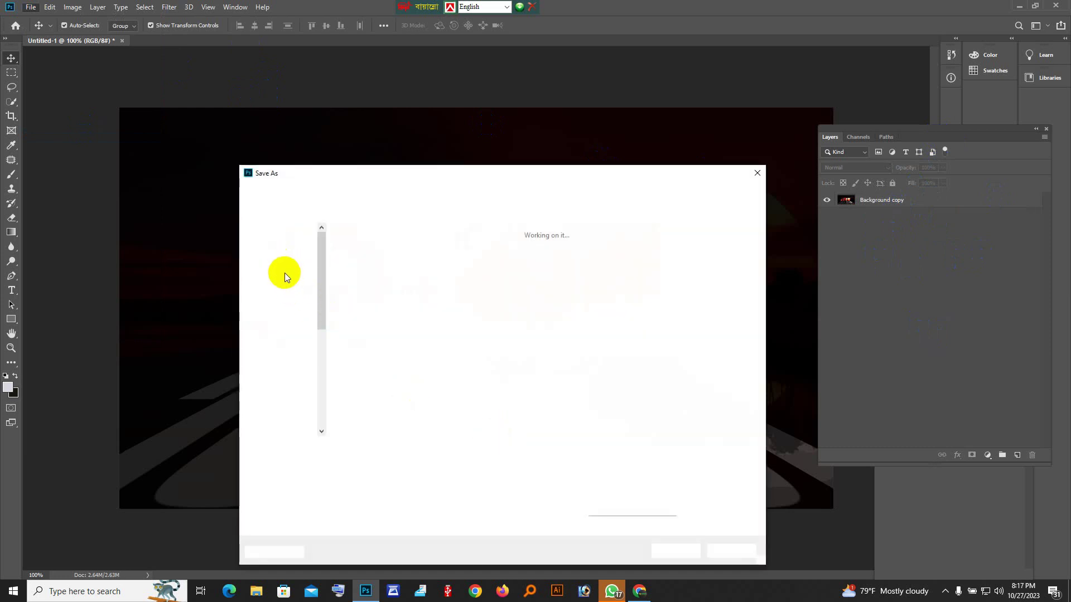
left_click(279, 300)
left_click(392, 463)
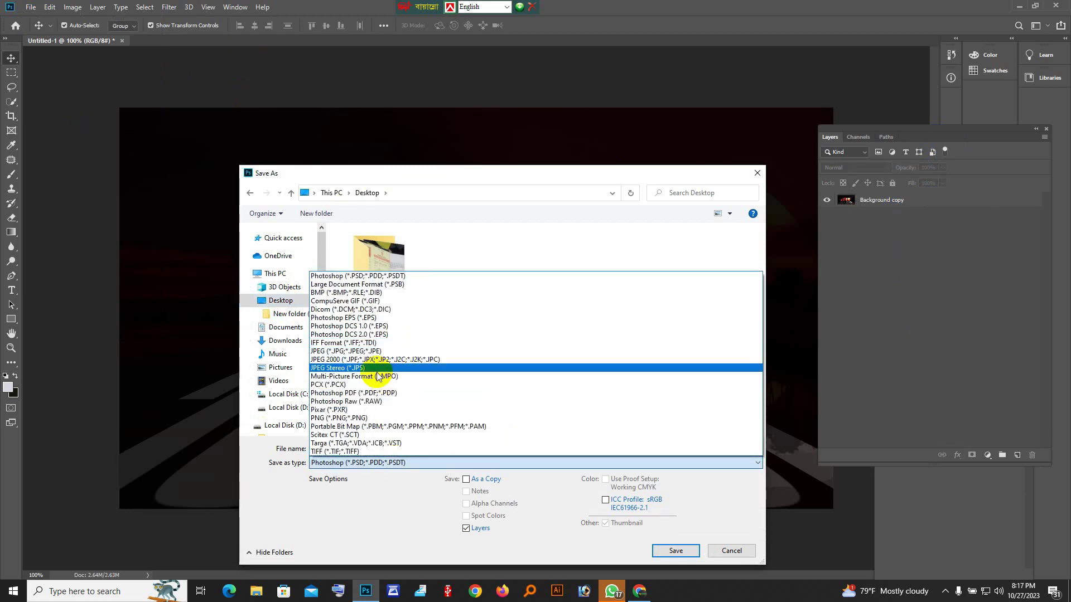
left_click(377, 353)
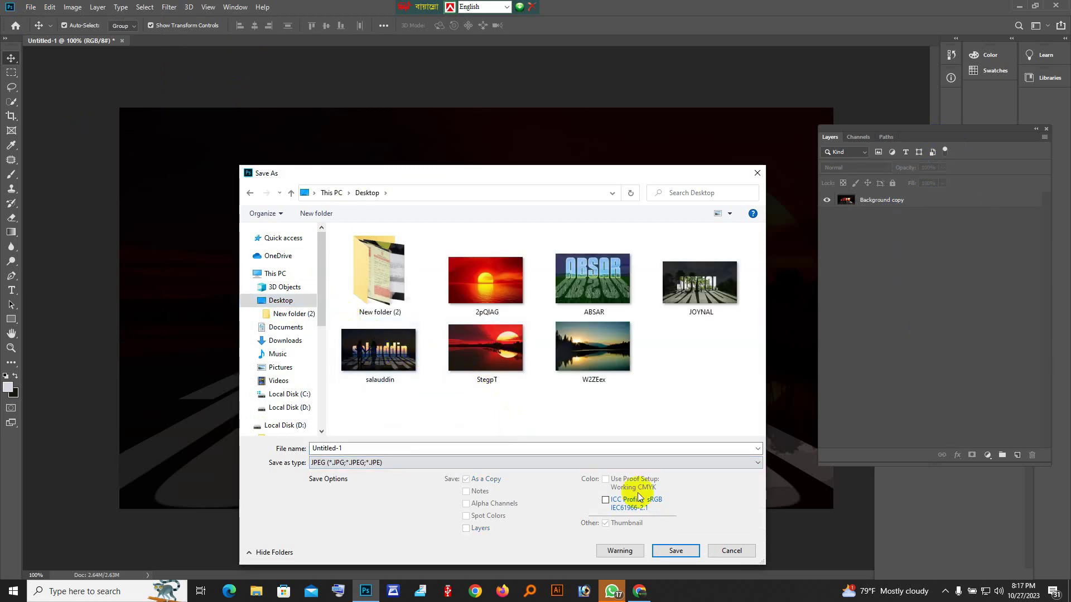
left_click(675, 552)
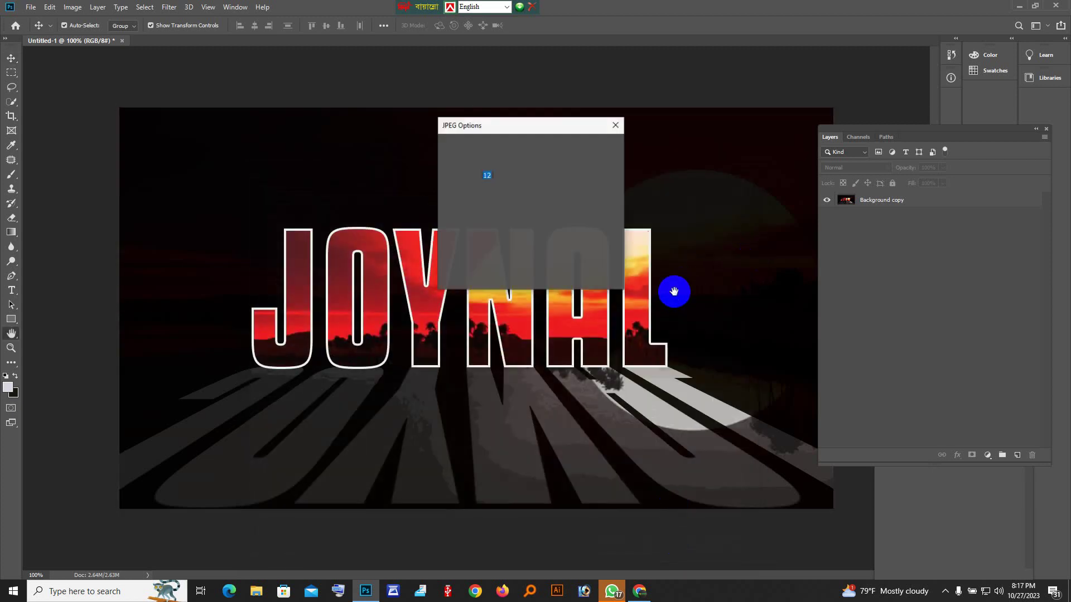
left_click(597, 147)
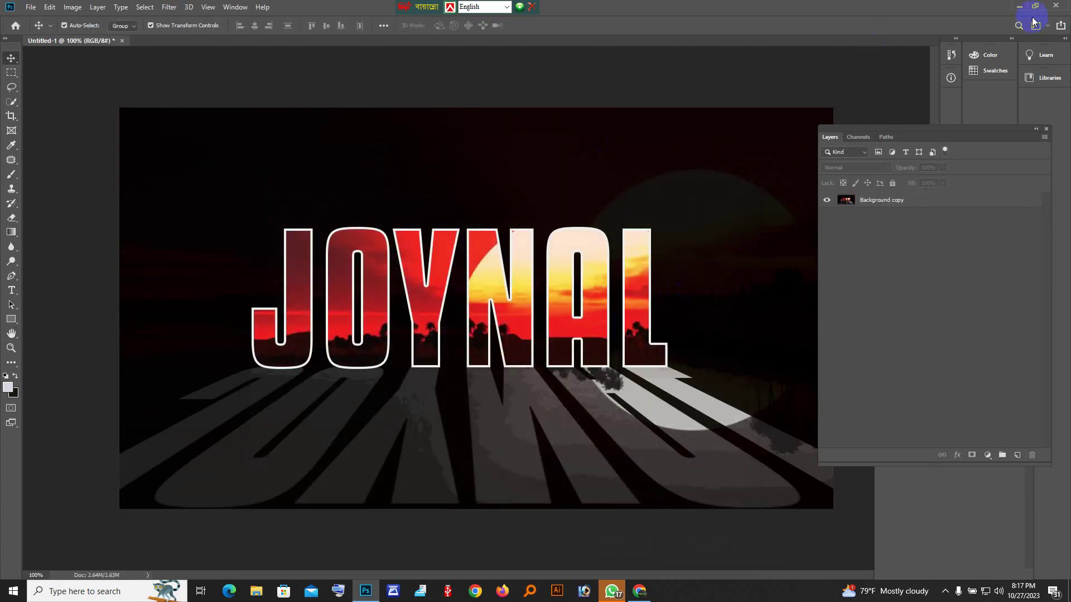
- Switch to the desktop, move the Untitled-1 image near the 2pQIAG picture, and view the exported result full size
left_click(1019, 7)
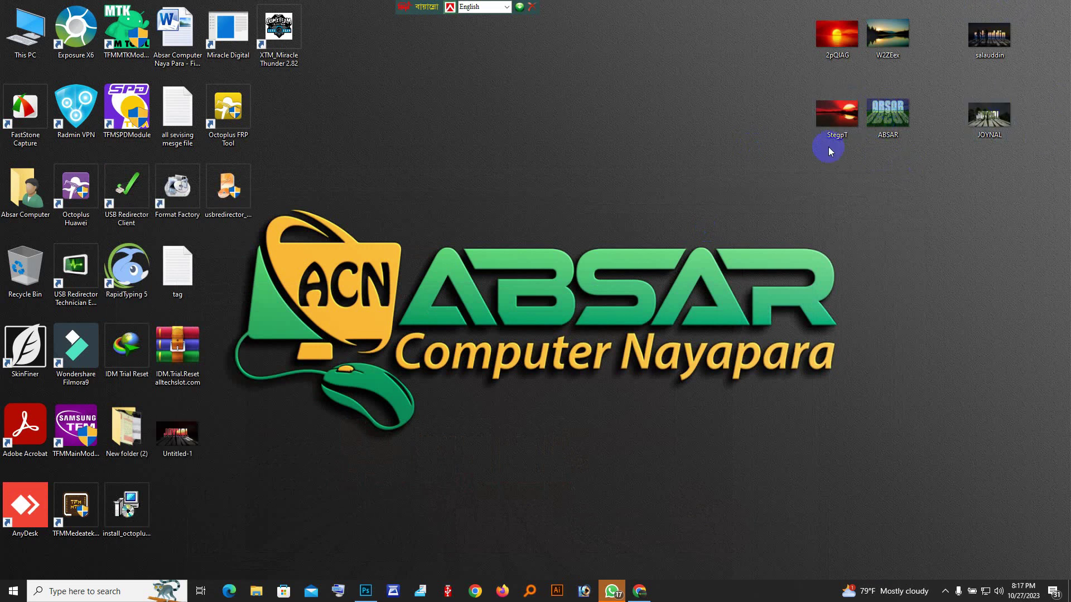
left_click_drag(179, 429, 723, 44)
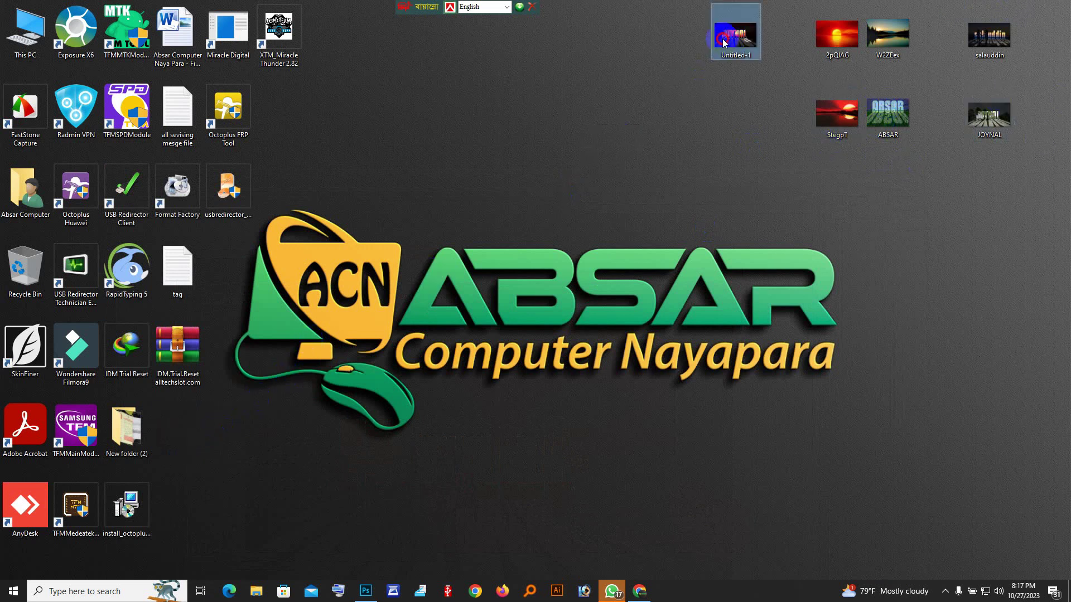
double_click(723, 40)
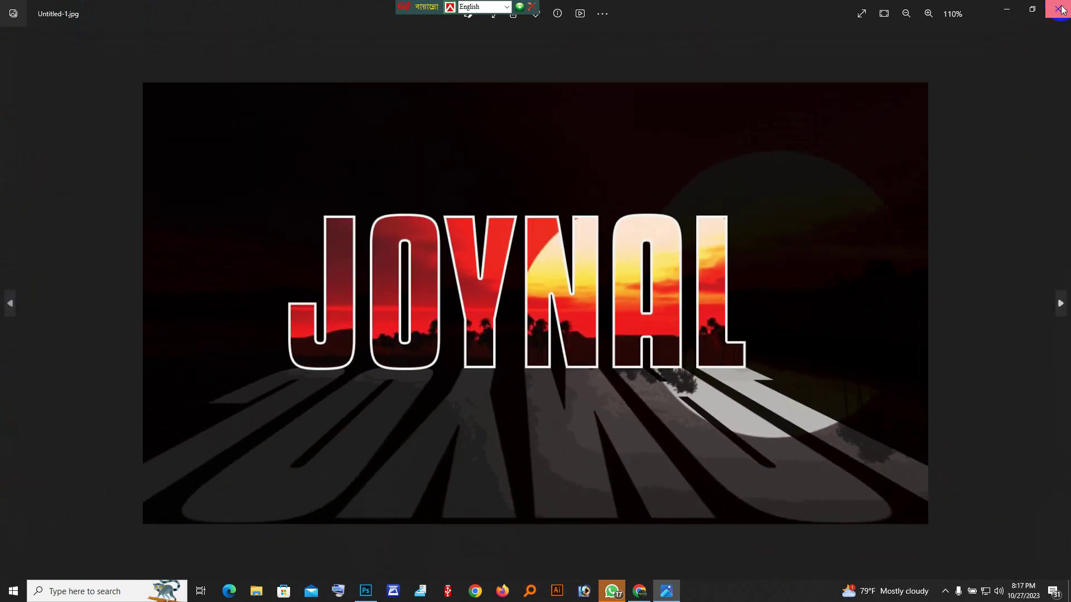
left_click(1059, 10)
- View the JOYNAL and ABSAR sample images from the desktop to compare their text shadow effects
left_click(996, 119)
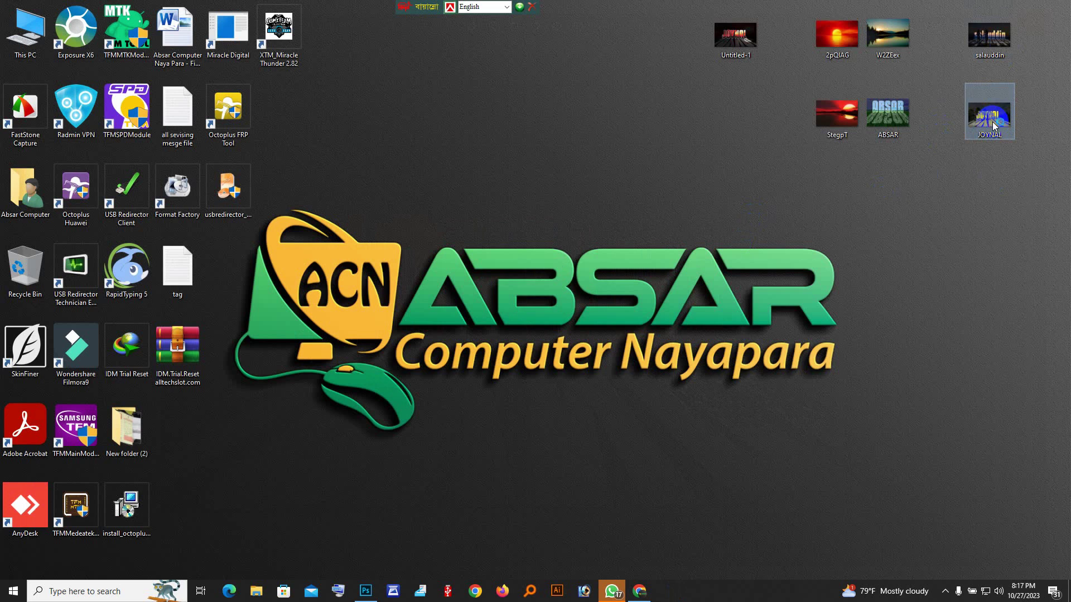
double_click(994, 124)
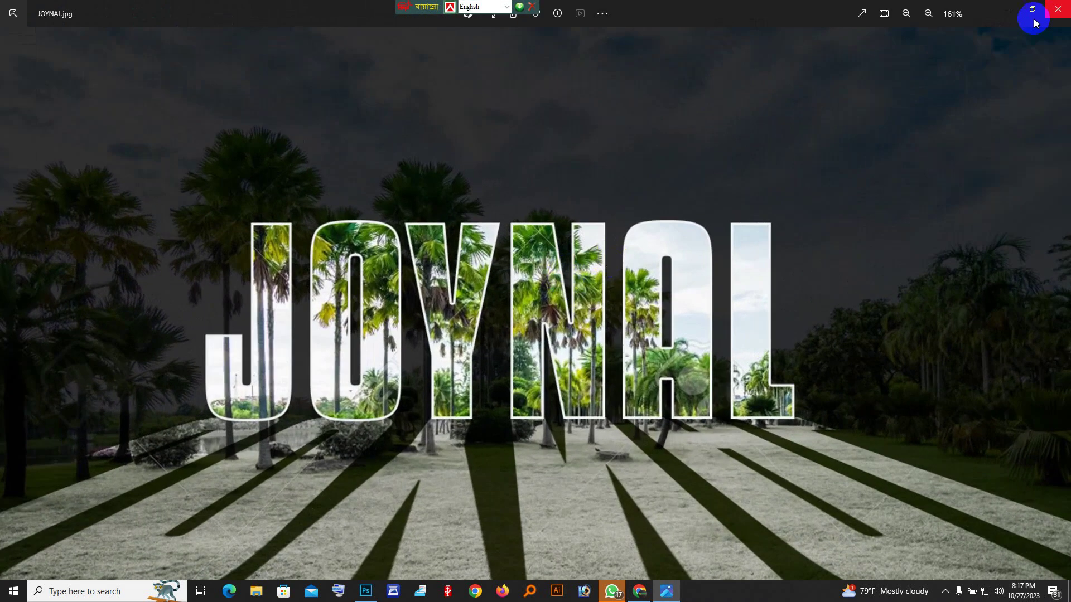
left_click(1058, 10)
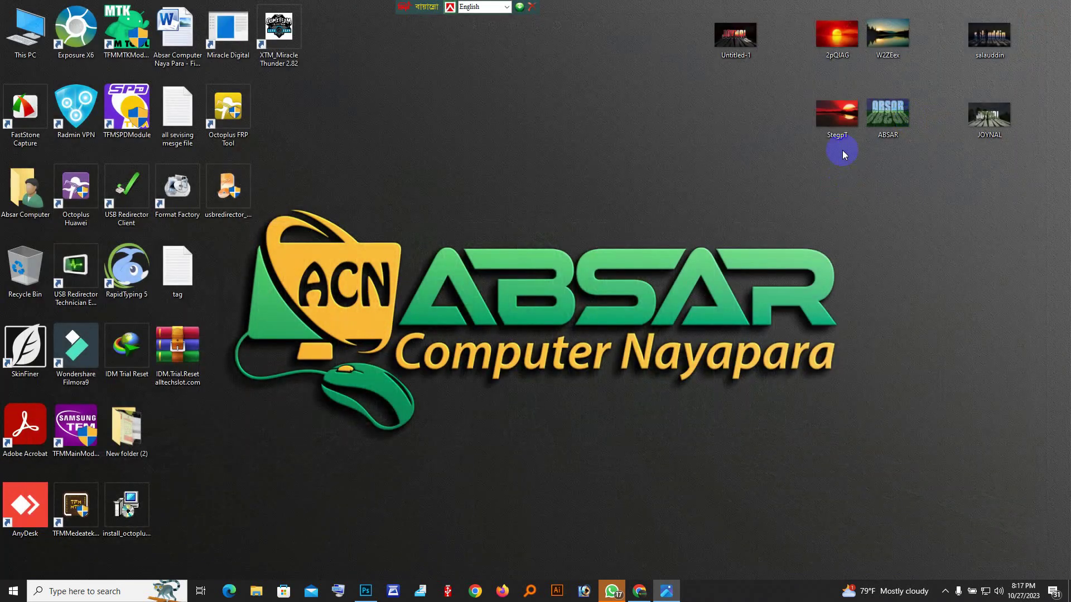
double_click(899, 111)
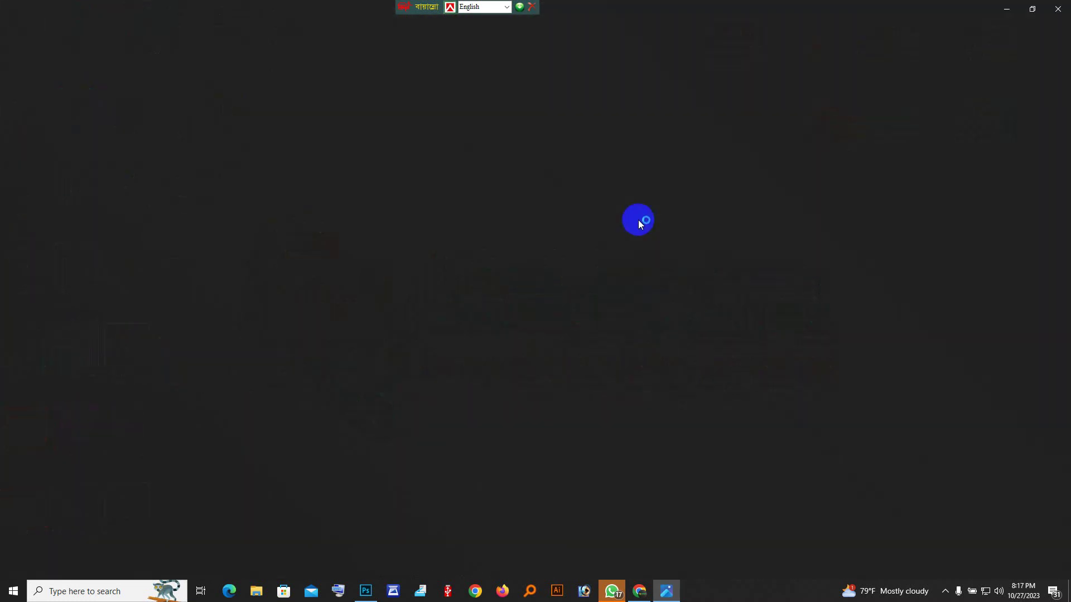
scroll(550, 306, "up", 4)
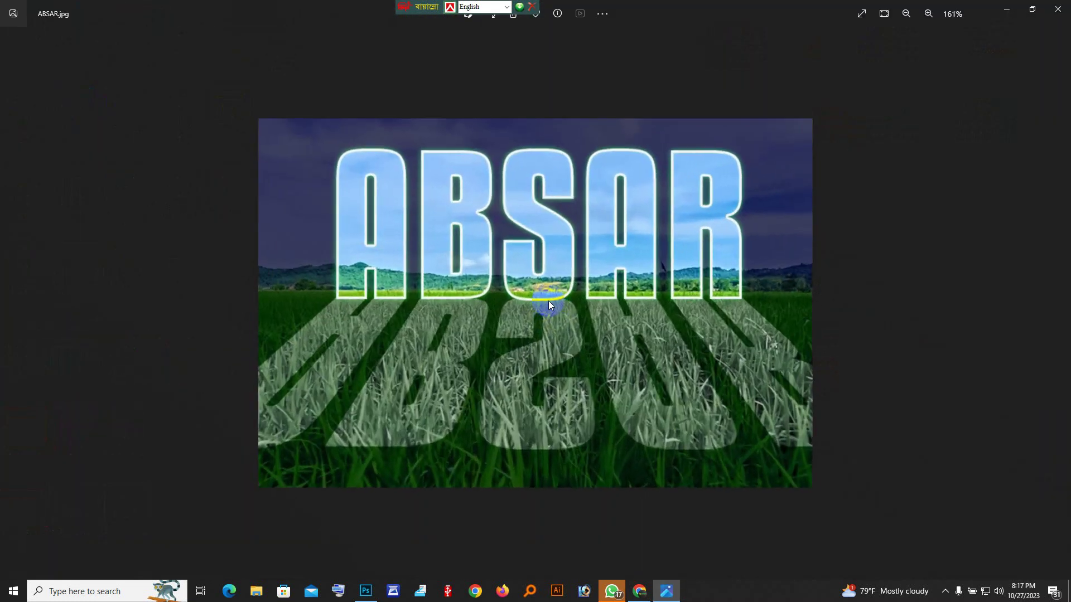